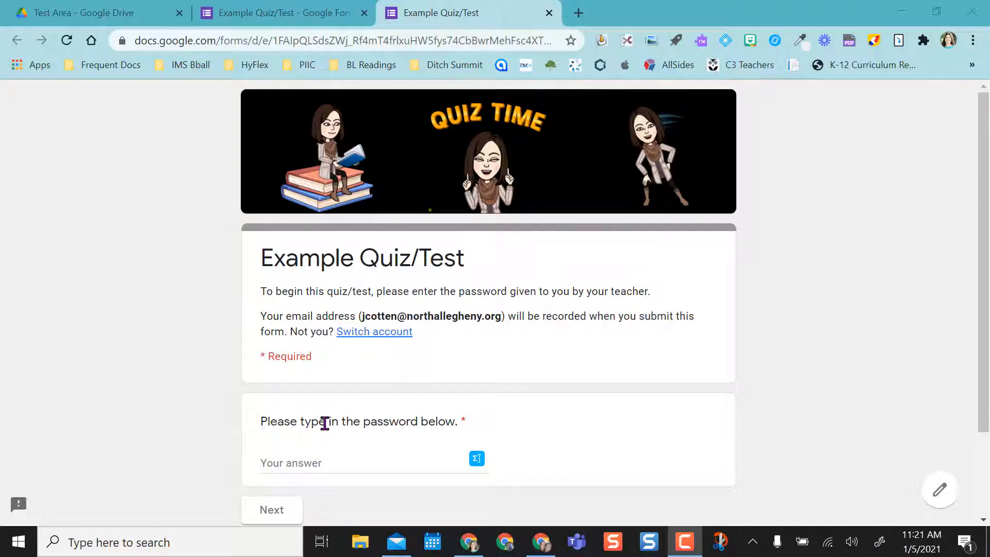
Try continuing with the password left blank, then with the password in lowercase; both are rejected.
{"action": "left_click", "coordinate": [333, 463]}
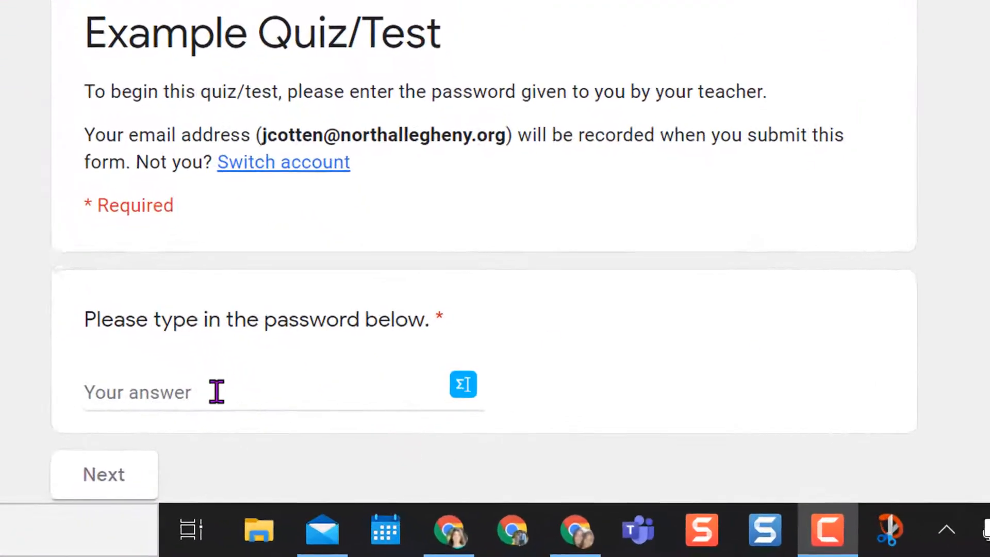
{"action": "left_click", "coordinate": [212, 389]}
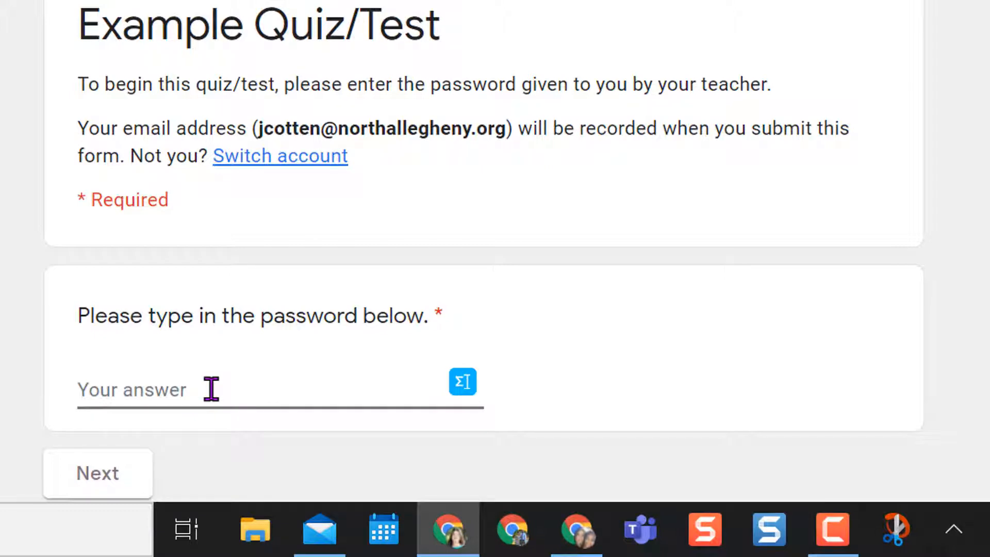
{"action": "scroll", "coordinate": [483, 253], "scroll_direction": "down", "scroll_amount": 1}
{"action": "scroll", "coordinate": [484, 252], "scroll_direction": "up", "scroll_amount": 1}
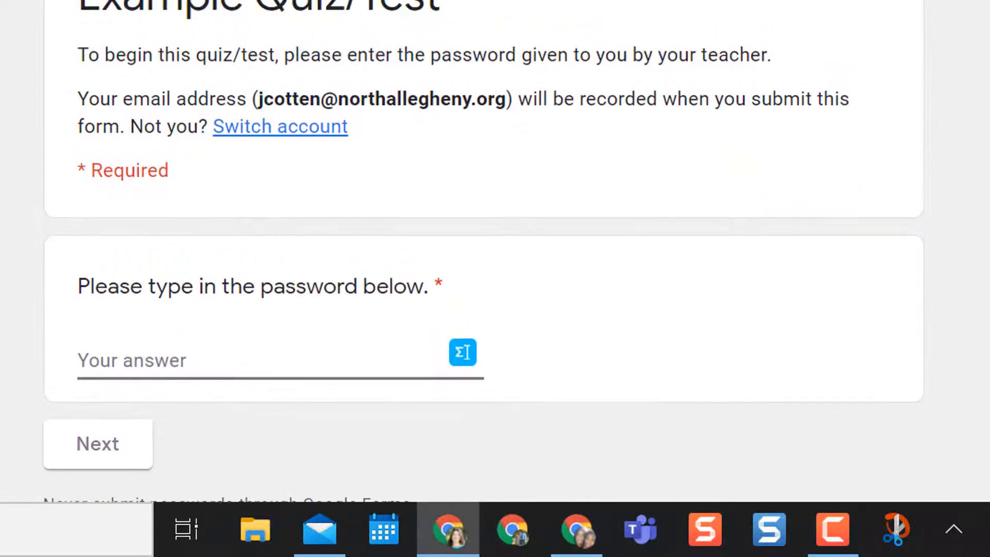
{"action": "left_click", "coordinate": [100, 457]}
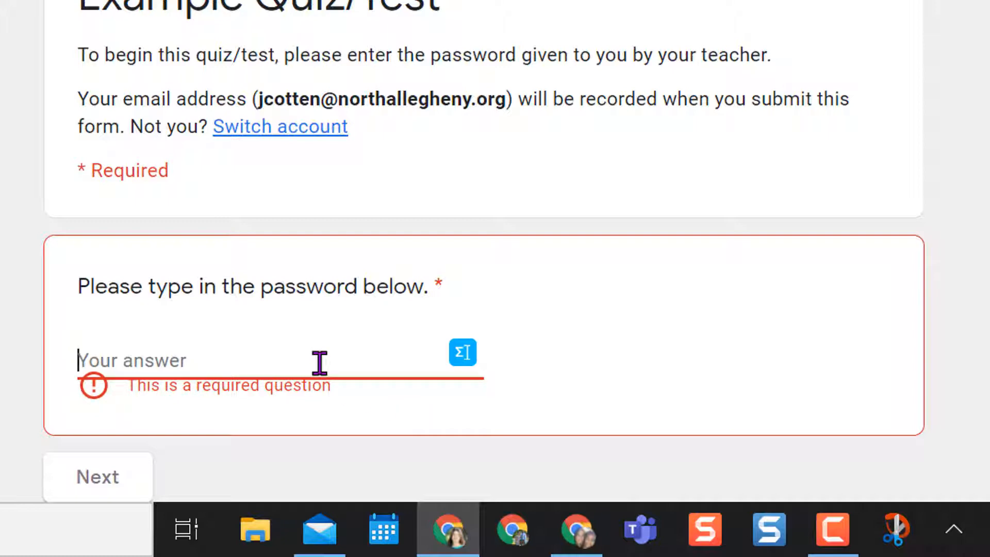
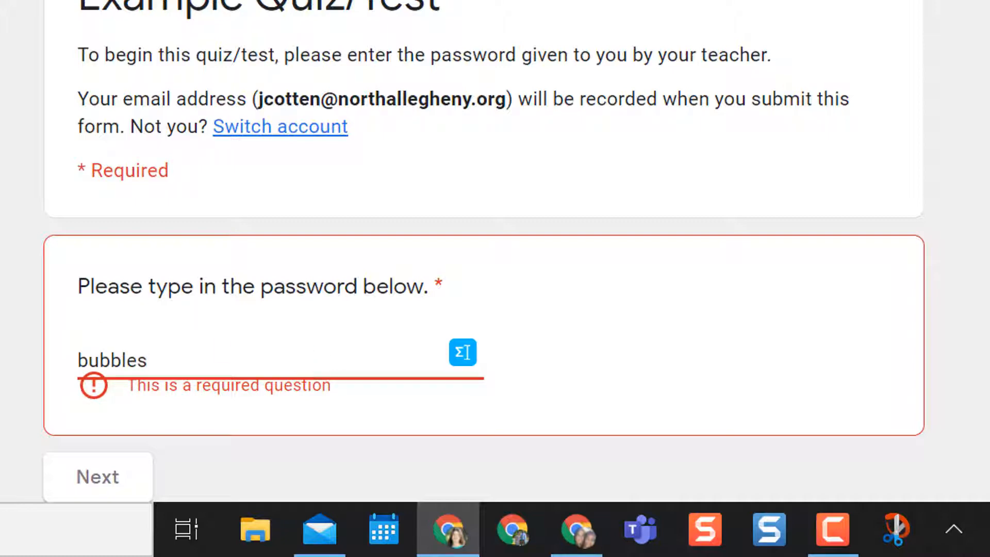
{"action": "left_click", "coordinate": [100, 487]}
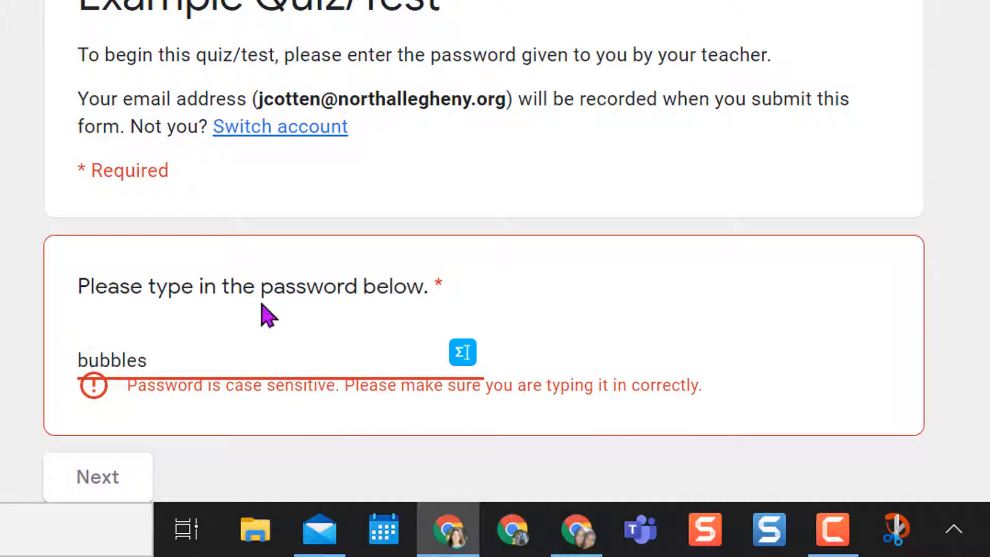
Capitalize the password's first letter to reach Information About You, then close the preview.
{"action": "key", "text": "Home"}
{"action": "key", "text": "Delete"}
{"action": "type", "text": "B"}
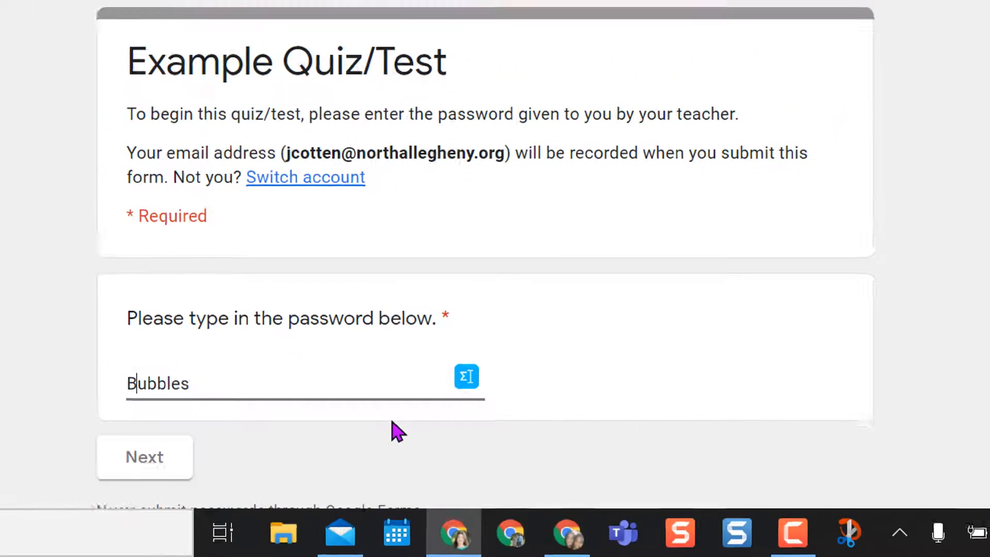
{"action": "left_click", "coordinate": [145, 457]}
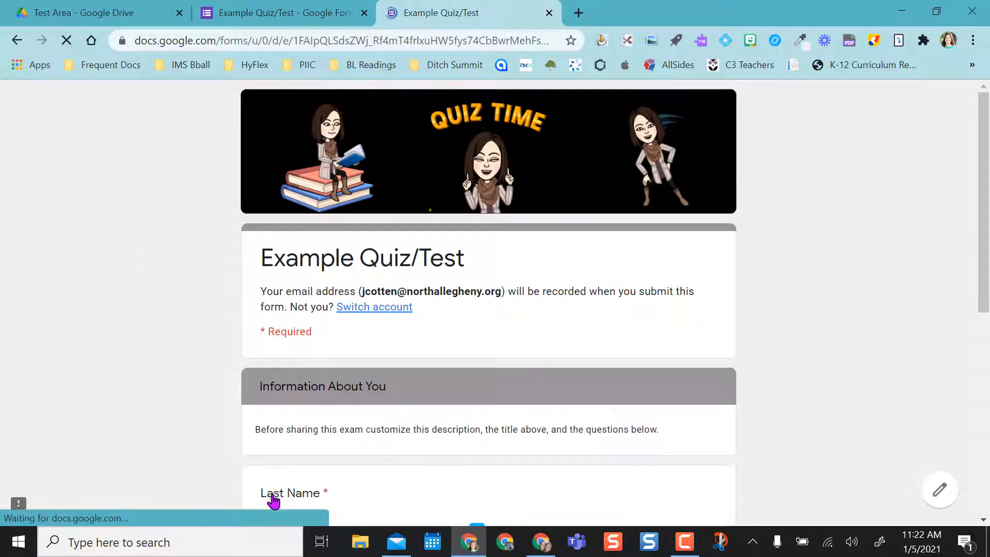
{"action": "scroll", "coordinate": [921, 342], "scroll_direction": "down", "scroll_amount": 4}
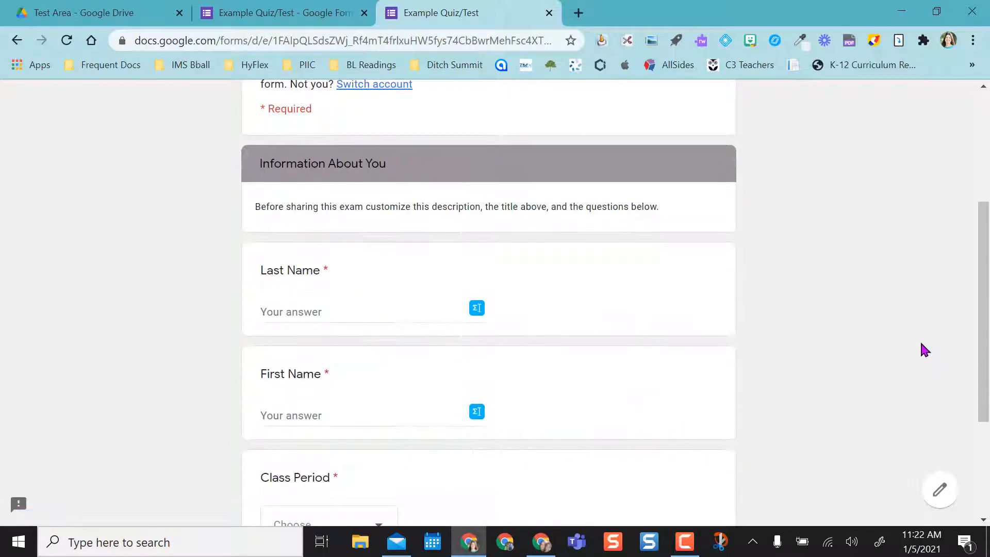
{"action": "scroll", "coordinate": [922, 343], "scroll_direction": "up", "scroll_amount": 4}
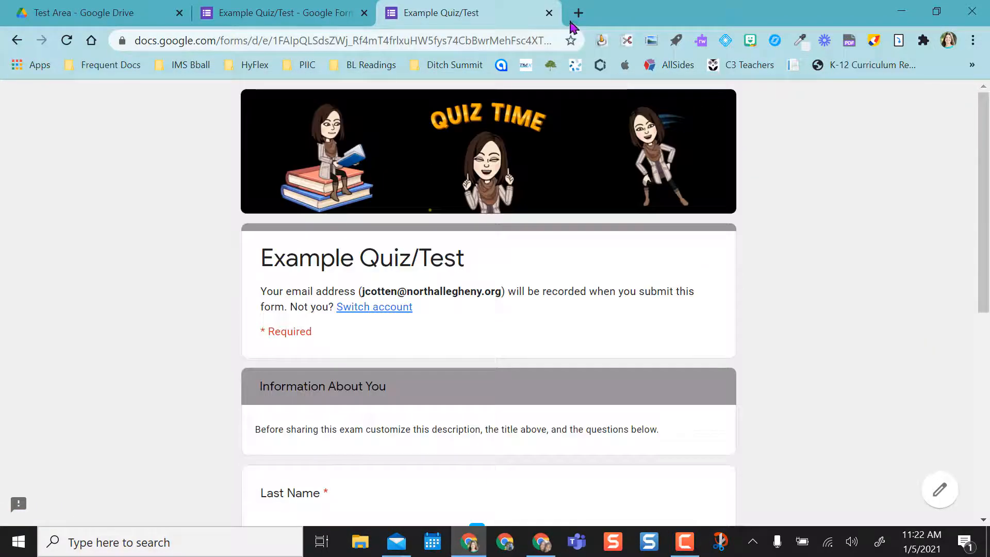
{"action": "left_click", "coordinate": [549, 13]}
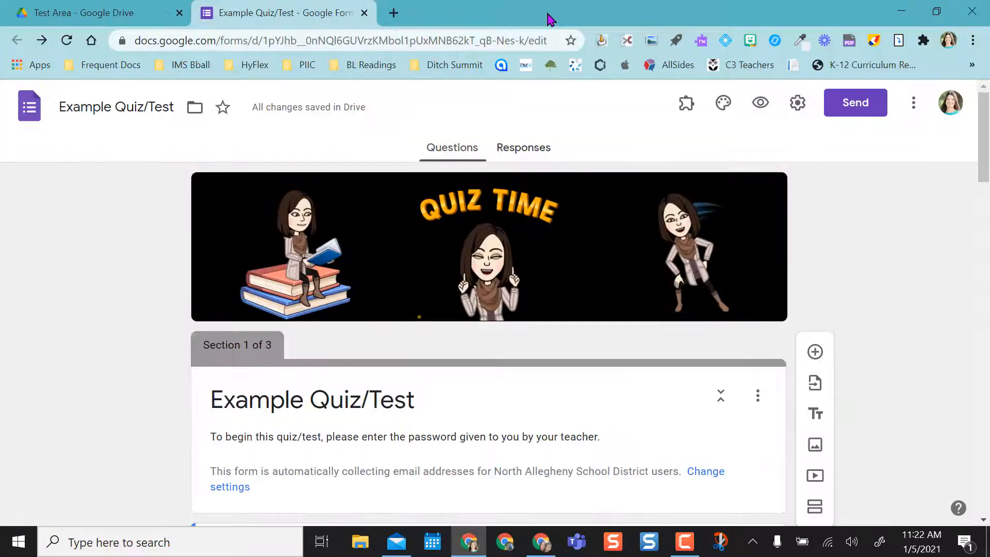
Scroll the editor to review the password question's text-contains validation and case-sensitive error.
{"action": "left_click_drag", "start_coordinate": [986, 127], "coordinate": [989, 275]}
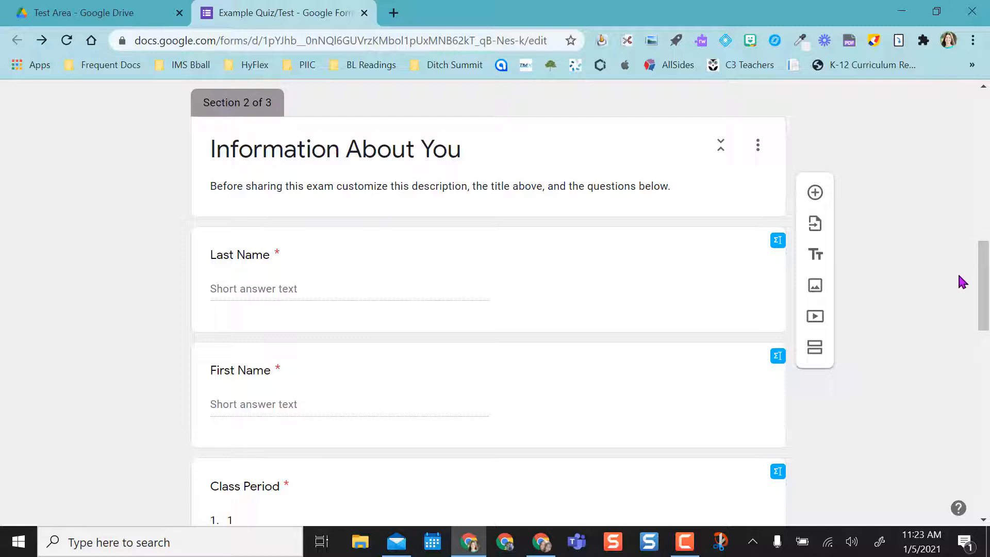
{"action": "left_click_drag", "start_coordinate": [984, 281], "coordinate": [989, 192]}
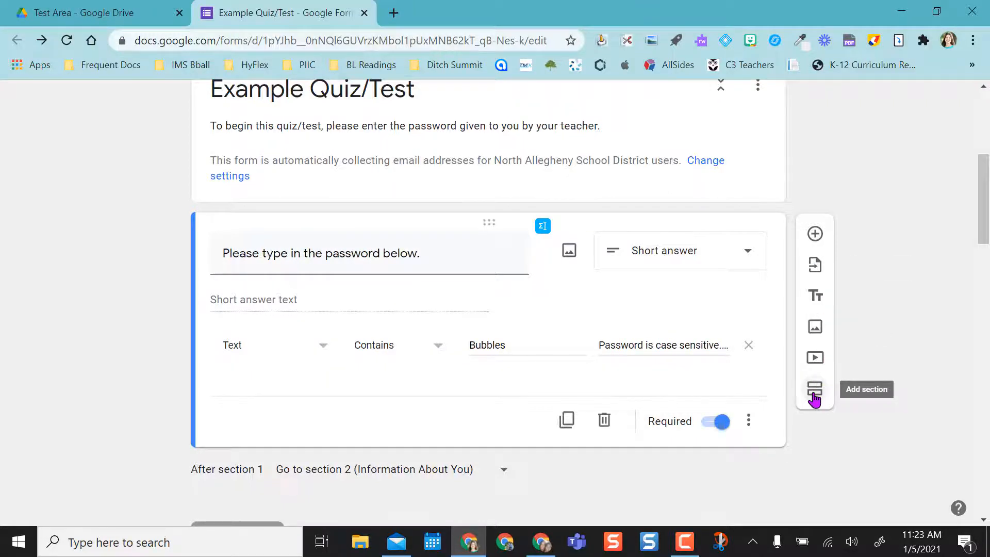
Add a new section and move Untitled Section to the top of the section order.
{"action": "left_click", "coordinate": [814, 394]}
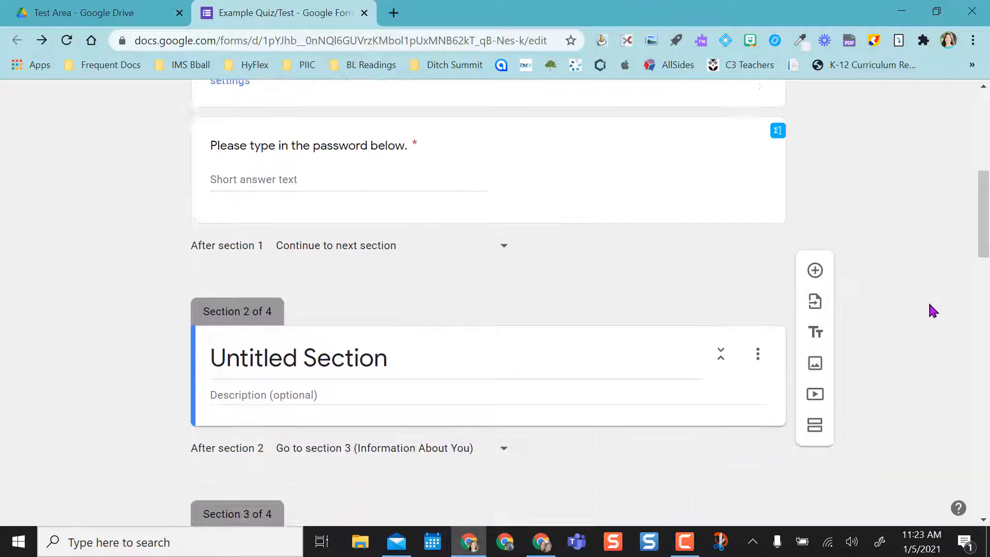
{"action": "scroll", "coordinate": [928, 301], "scroll_direction": "up", "scroll_amount": 3}
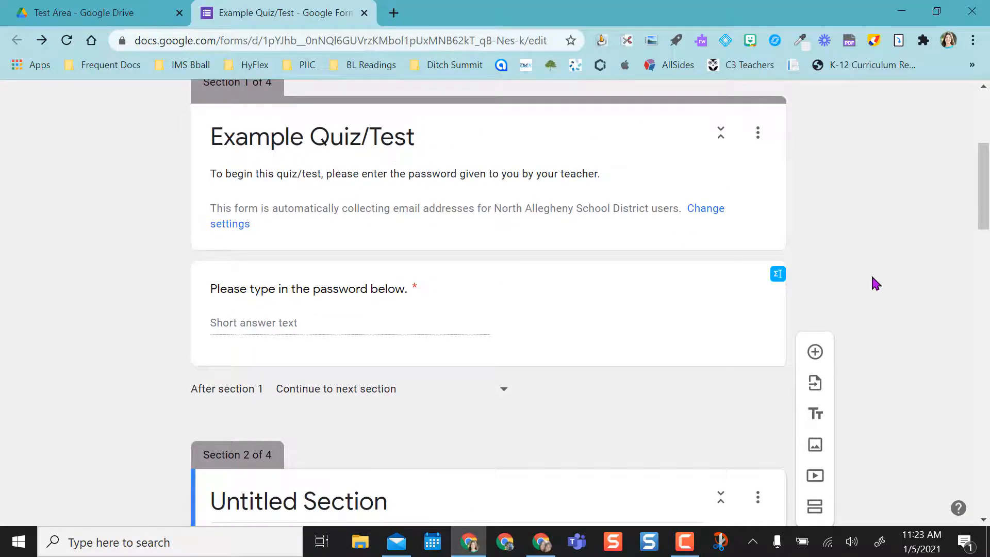
{"action": "scroll", "coordinate": [880, 289], "scroll_direction": "down", "scroll_amount": 4}
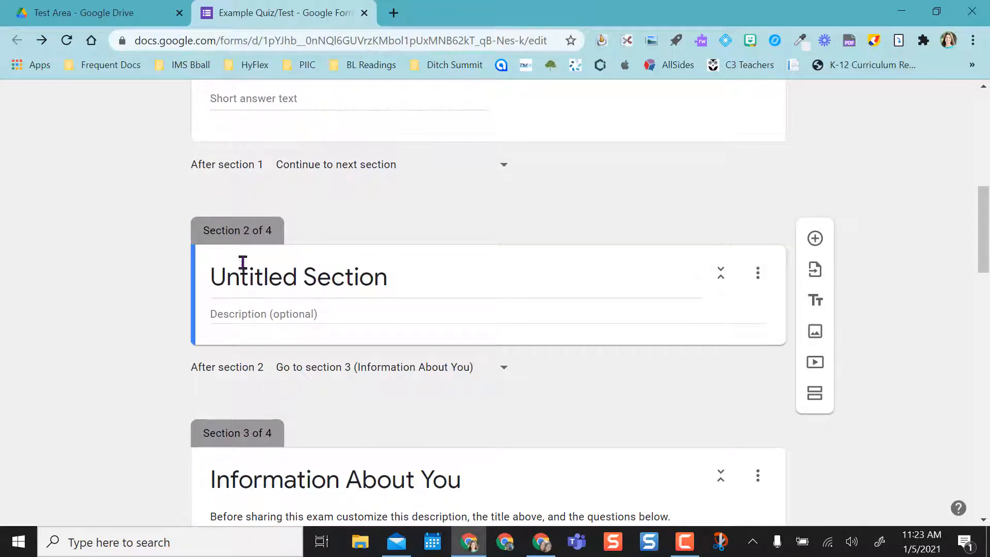
{"action": "left_click", "coordinate": [759, 288]}
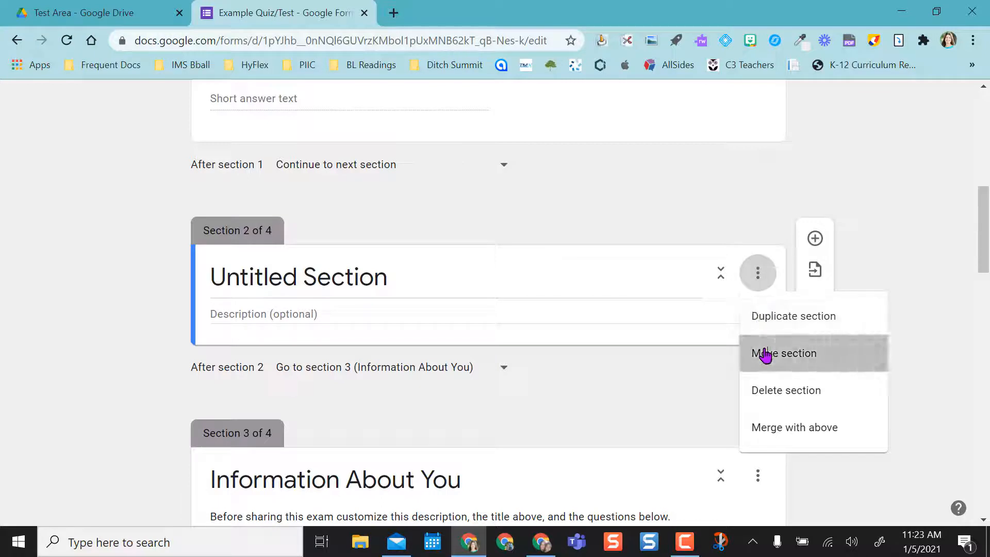
{"action": "left_click", "coordinate": [765, 355]}
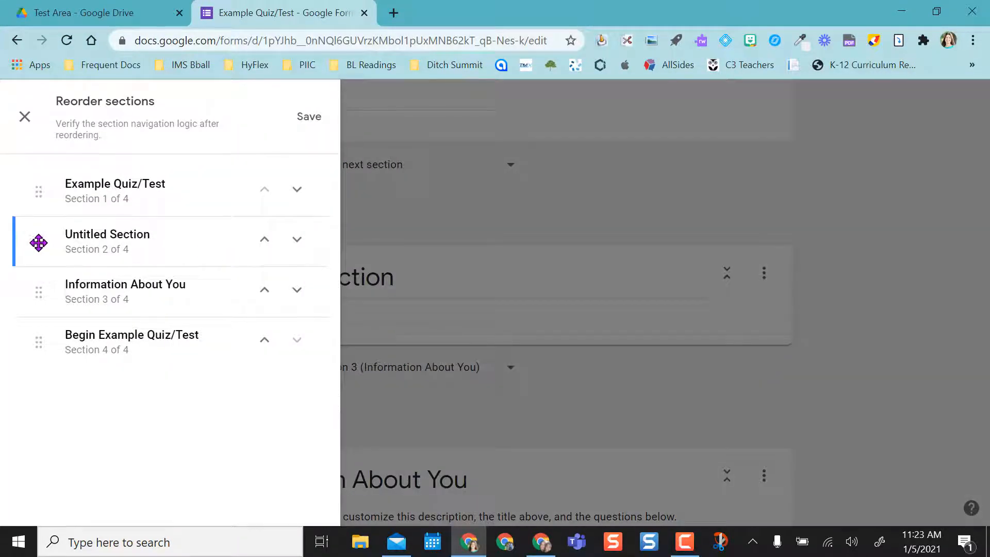
{"action": "left_click_drag", "start_coordinate": [39, 242], "coordinate": [30, 164]}
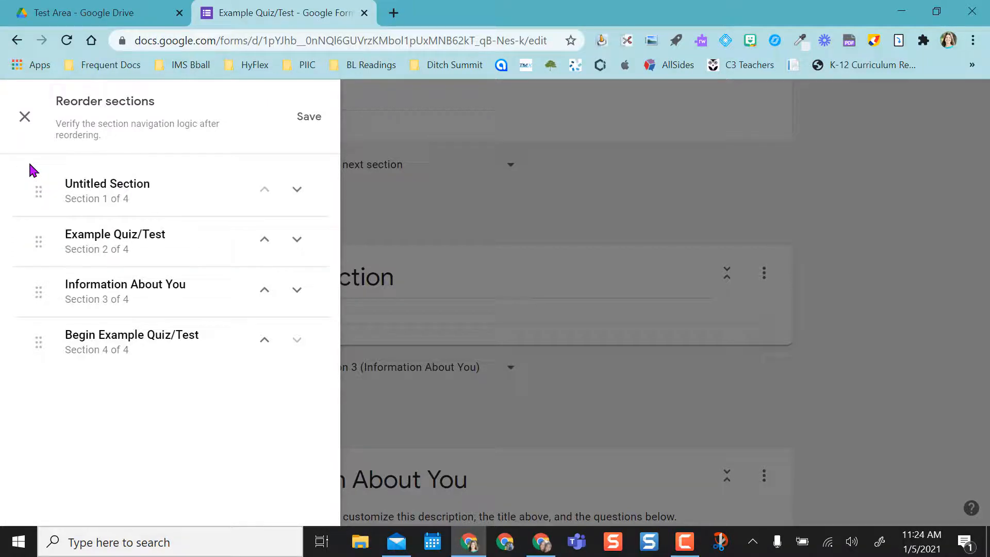
{"action": "left_click", "coordinate": [308, 119]}
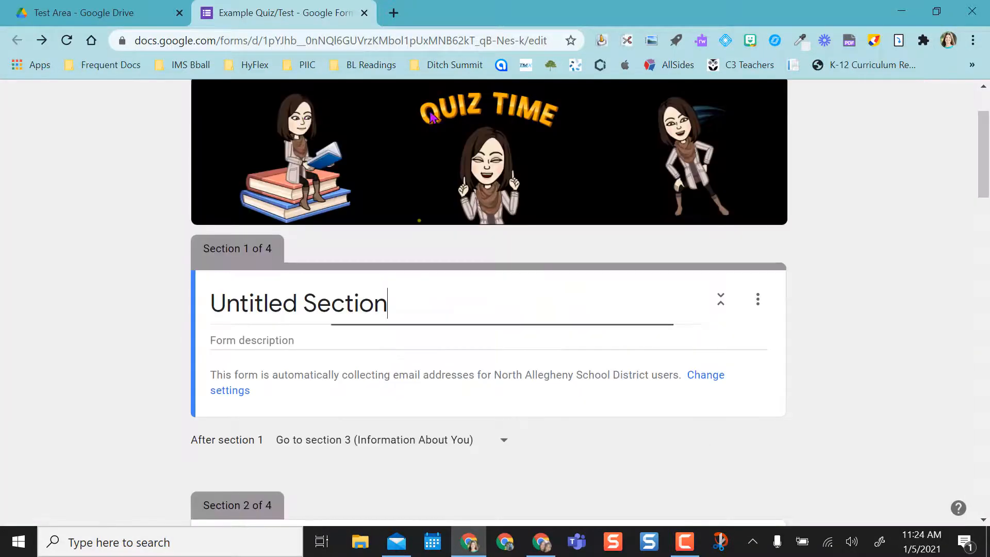
Retitle the first section from Untitled Section to 'New Password Section'.
{"action": "scroll", "coordinate": [988, 201], "scroll_direction": "down", "scroll_amount": 6}
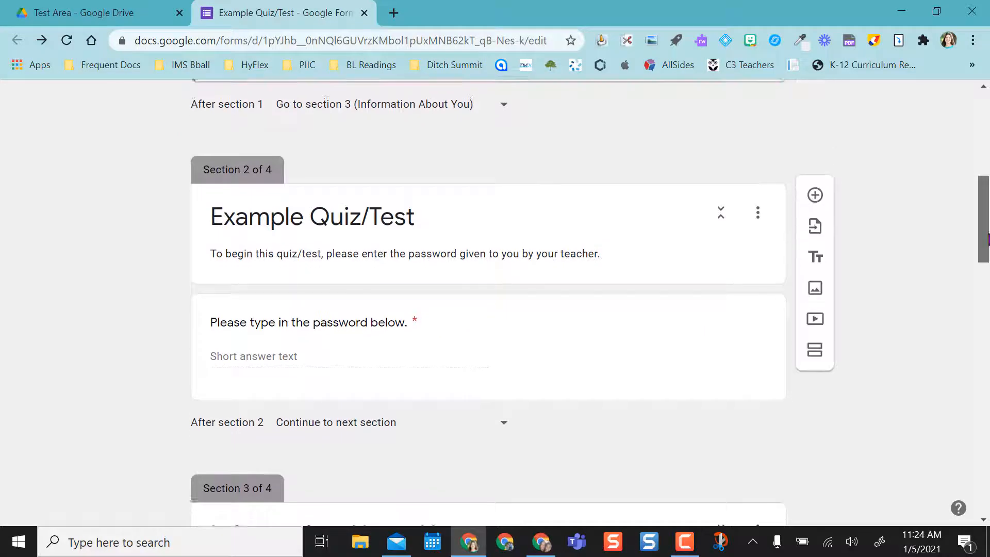
{"action": "left_click_drag", "start_coordinate": [987, 240], "coordinate": [985, 183]}
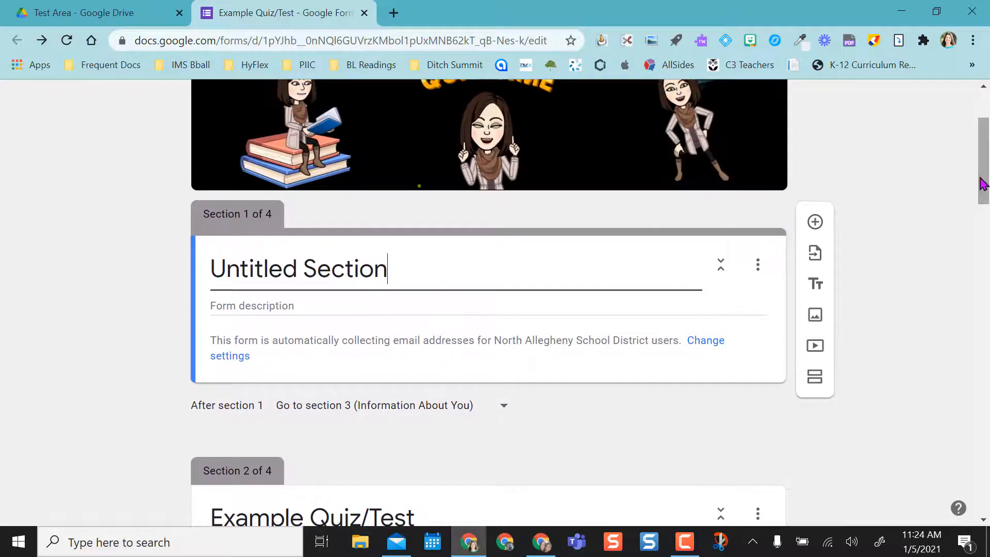
{"action": "left_click_drag", "start_coordinate": [388, 268], "coordinate": [206, 268]}
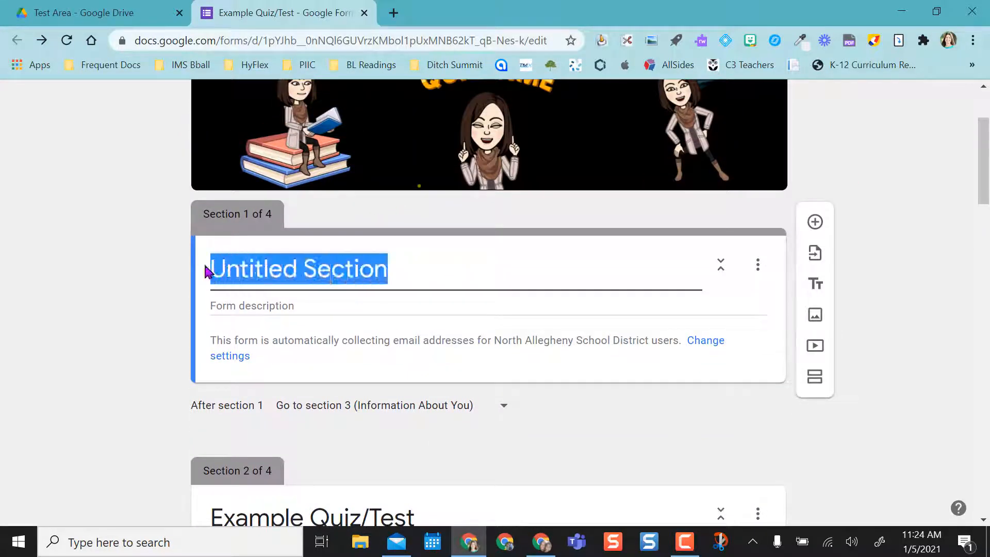
{"action": "type", "text": "New Passwo"}
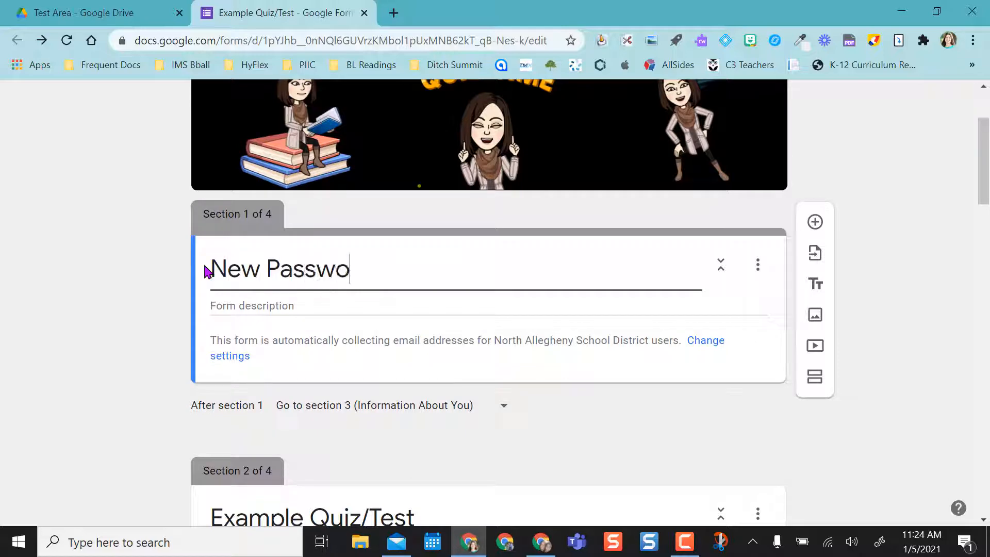
{"action": "type", "text": "rd Se ction"}
{"action": "key", "text": "BackSpace"}
{"action": "key", "text": "BackSpace"}
{"action": "key", "text": "BackSpace"}
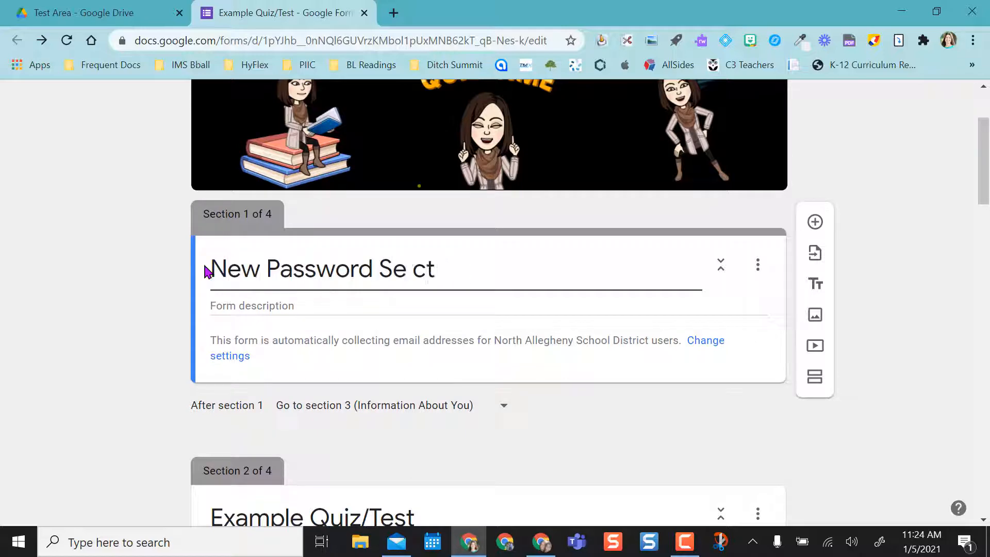
{"action": "type", "text": "ction"}
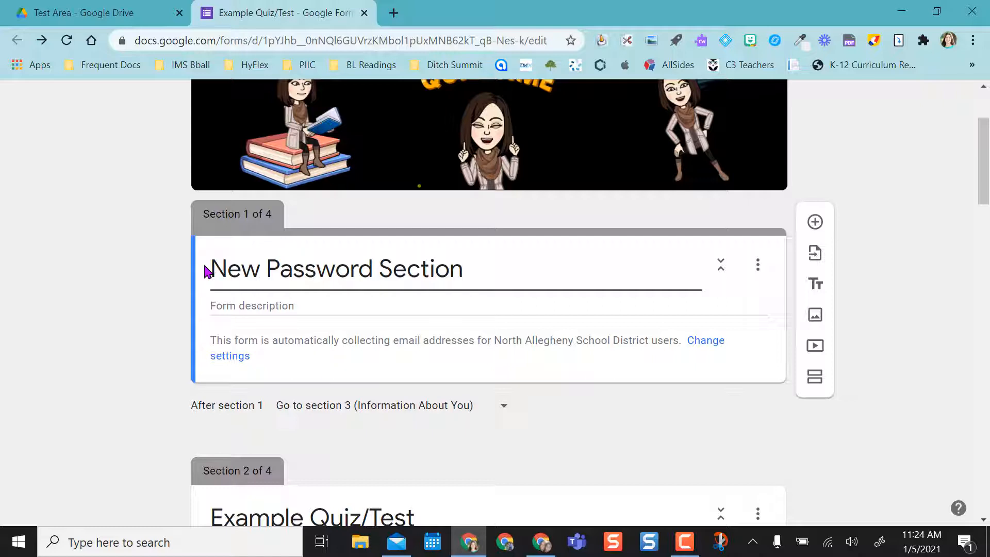
Give the section the description 'Type in a description here.'.
{"action": "left_click", "coordinate": [473, 306]}
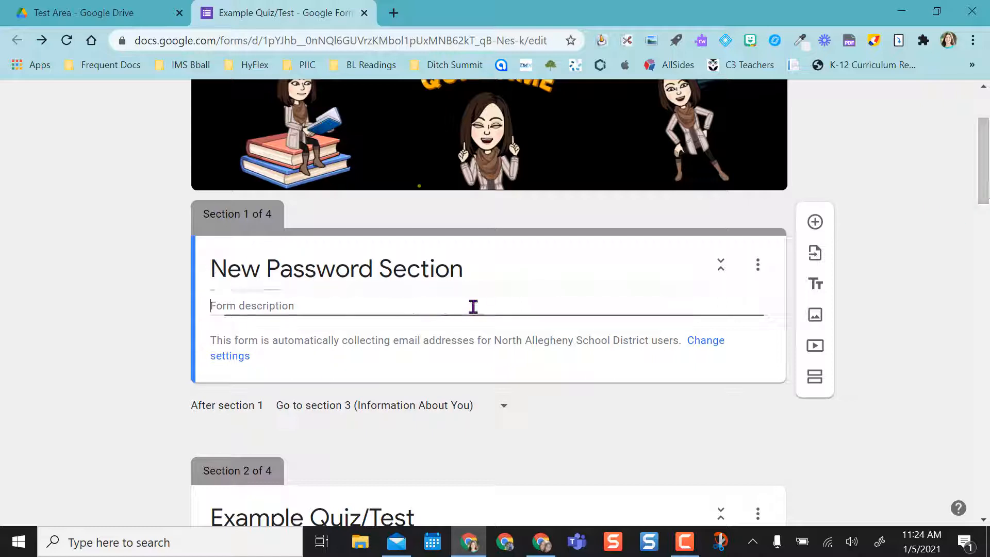
{"action": "type", "text": "Type in a description here."}
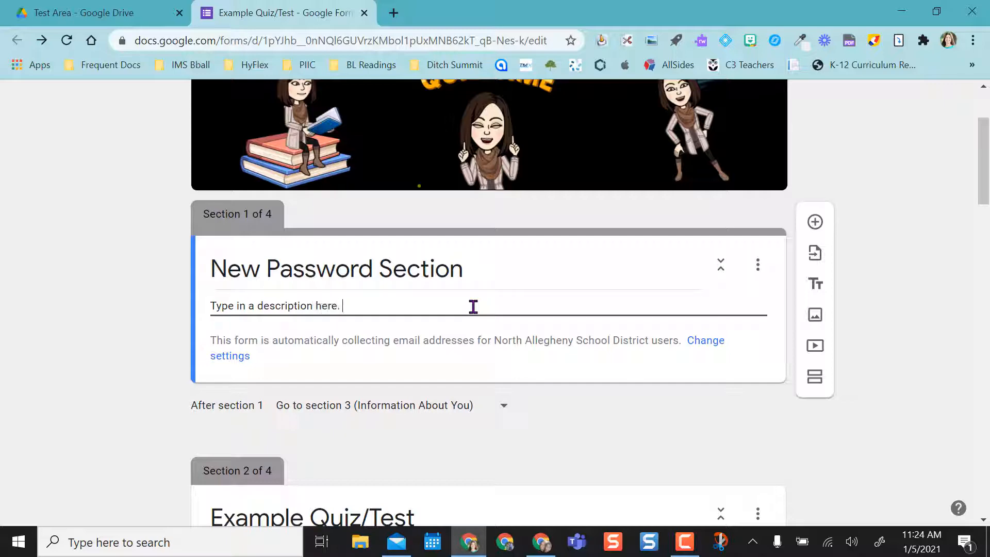
{"action": "left_click_drag", "start_coordinate": [986, 198], "coordinate": [986, 262]}
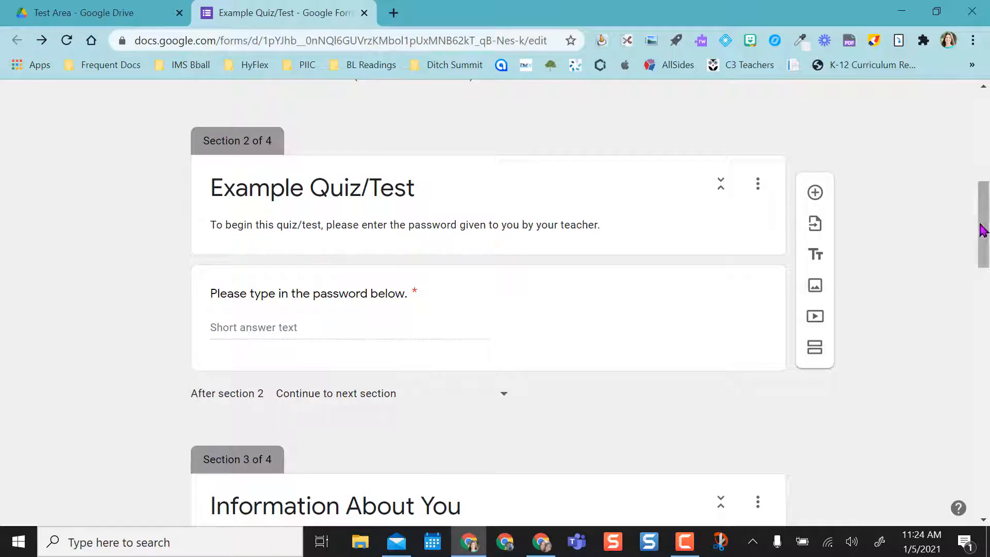
{"action": "left_click_drag", "start_coordinate": [985, 234], "coordinate": [986, 158]}
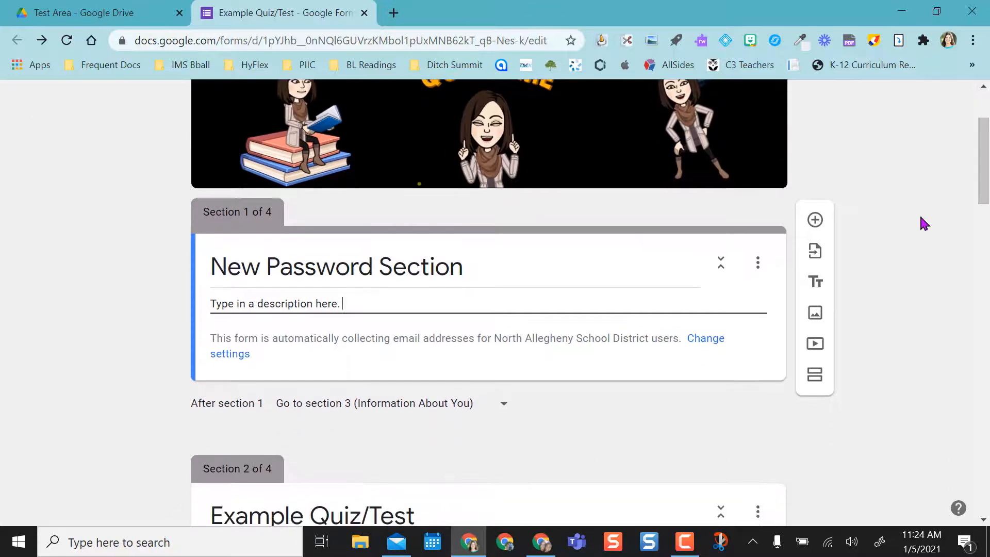
Add a required Short answer question 'What is the password?' to New Password Section.
{"action": "left_click", "coordinate": [815, 221]}
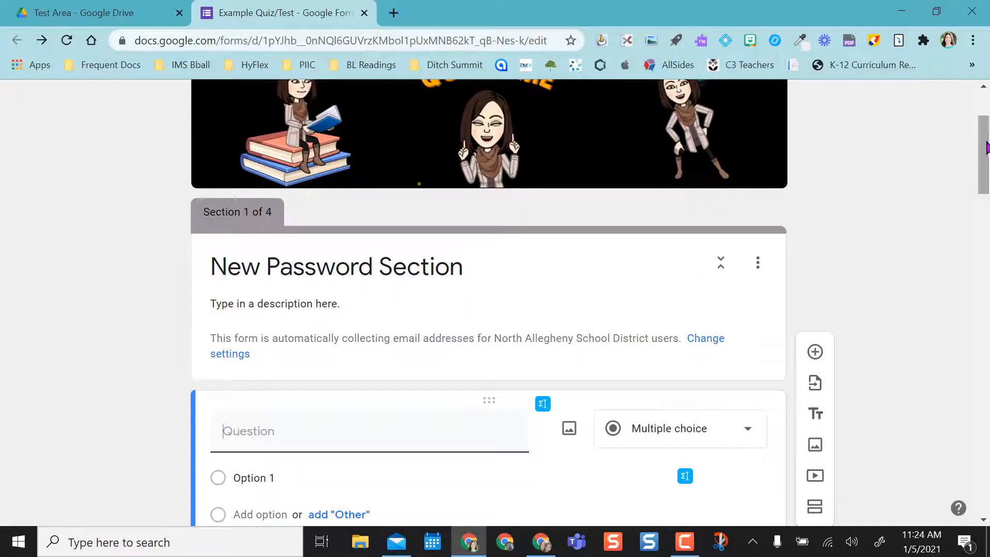
{"action": "left_click_drag", "start_coordinate": [986, 154], "coordinate": [986, 192]}
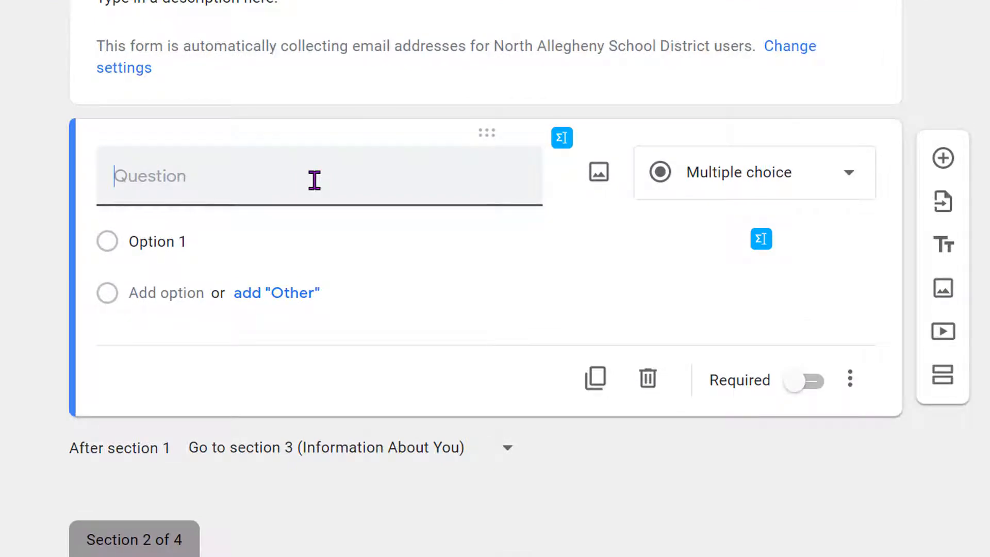
{"action": "type", "text": "What is the password?"}
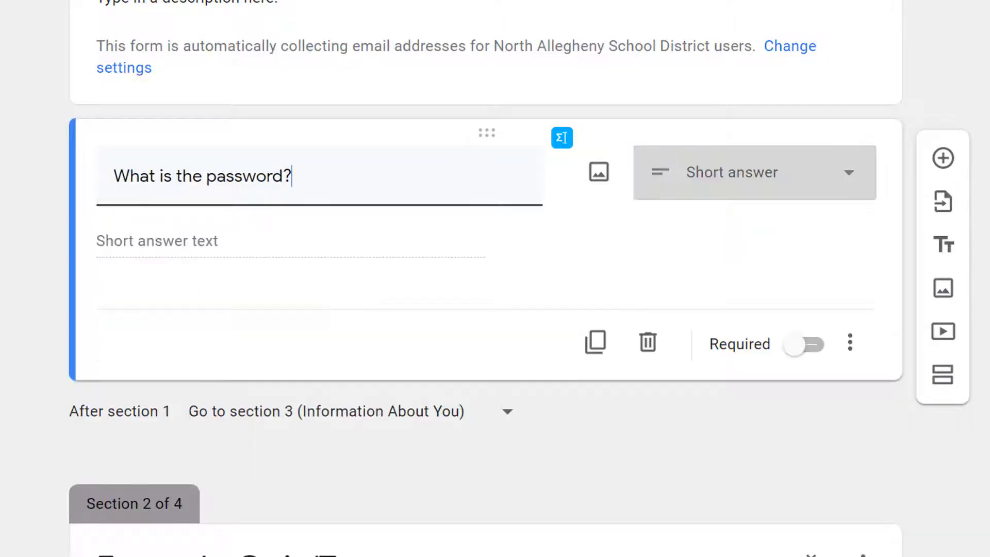
{"action": "scroll", "coordinate": [496, 278], "scroll_direction": "down", "scroll_amount": 6}
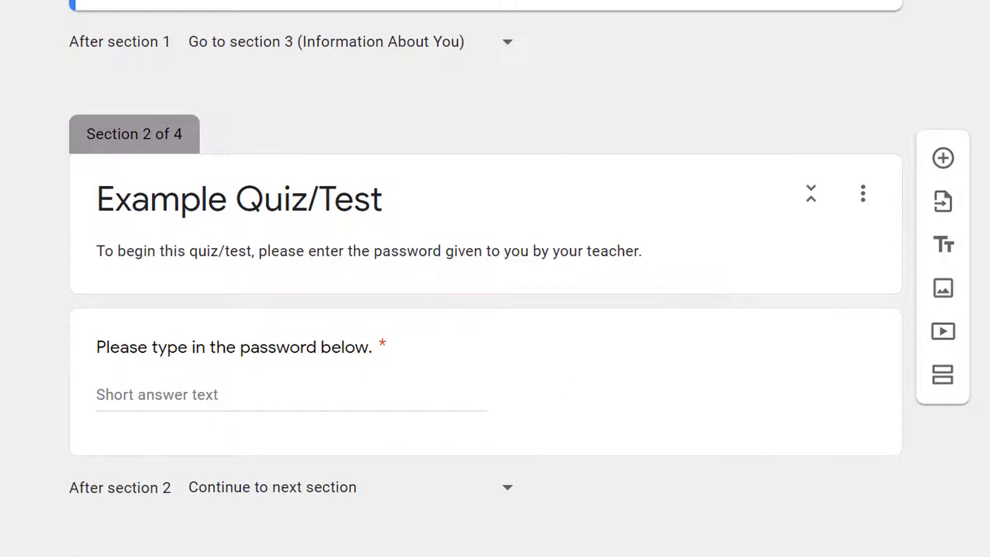
{"action": "scroll", "coordinate": [496, 279], "scroll_direction": "up", "scroll_amount": 9}
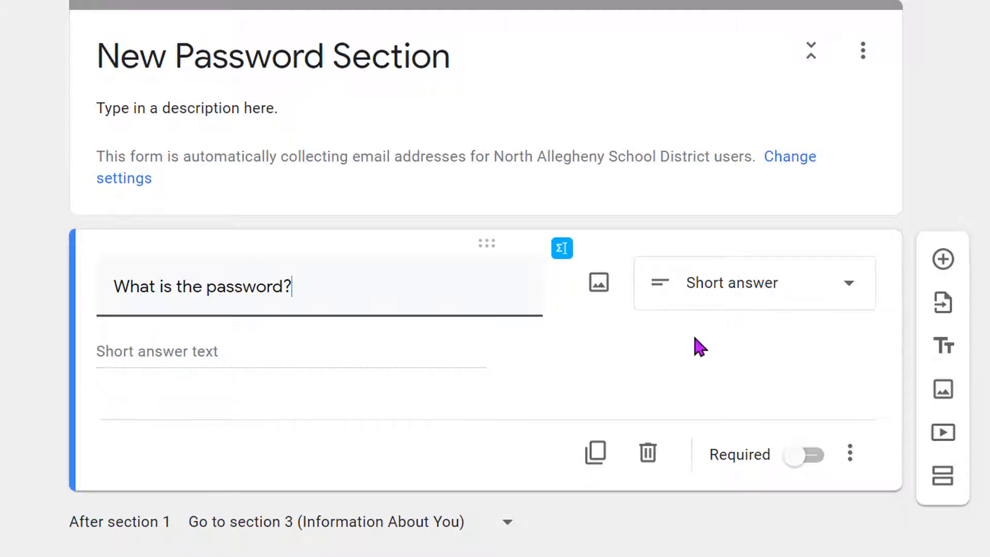
{"action": "left_click", "coordinate": [851, 294]}
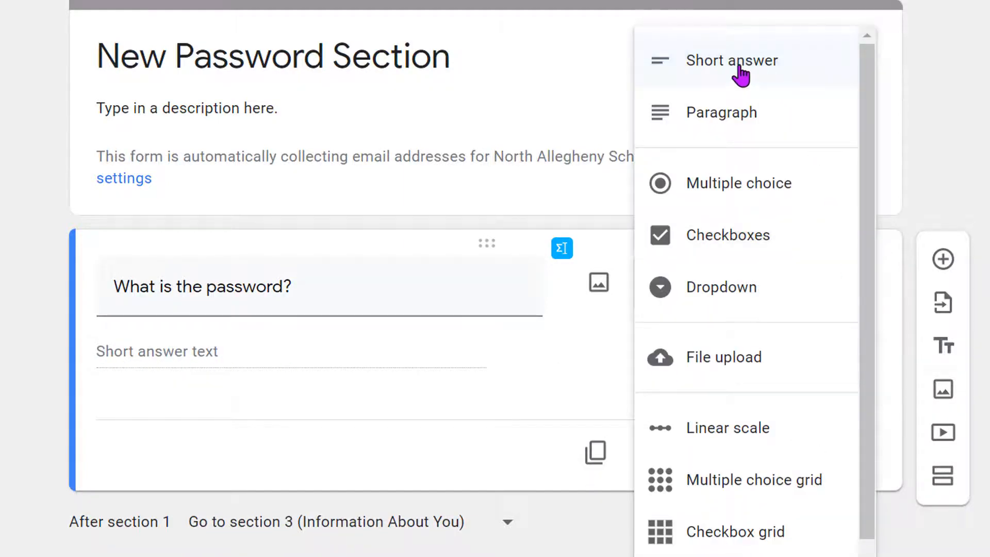
{"action": "left_click", "coordinate": [984, 96]}
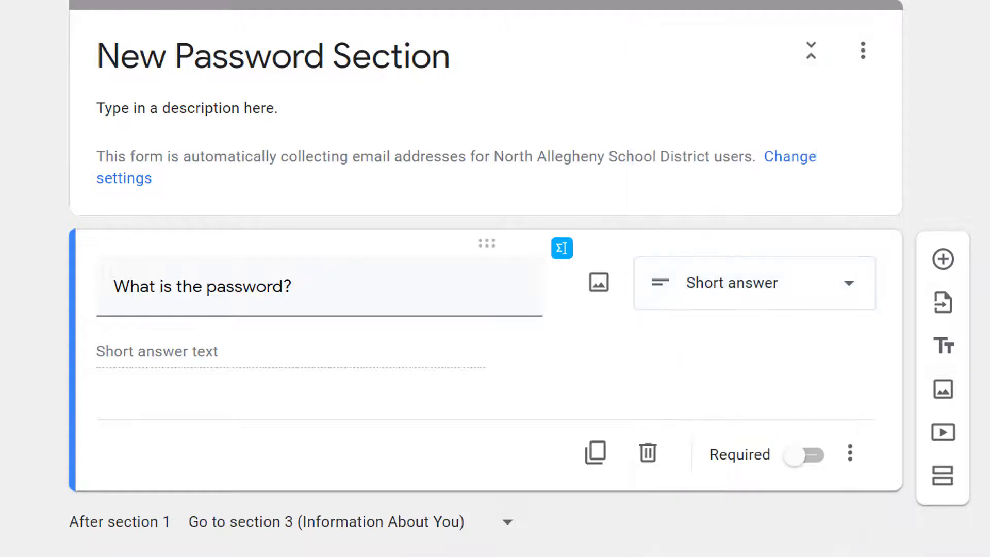
{"action": "left_click", "coordinate": [800, 466]}
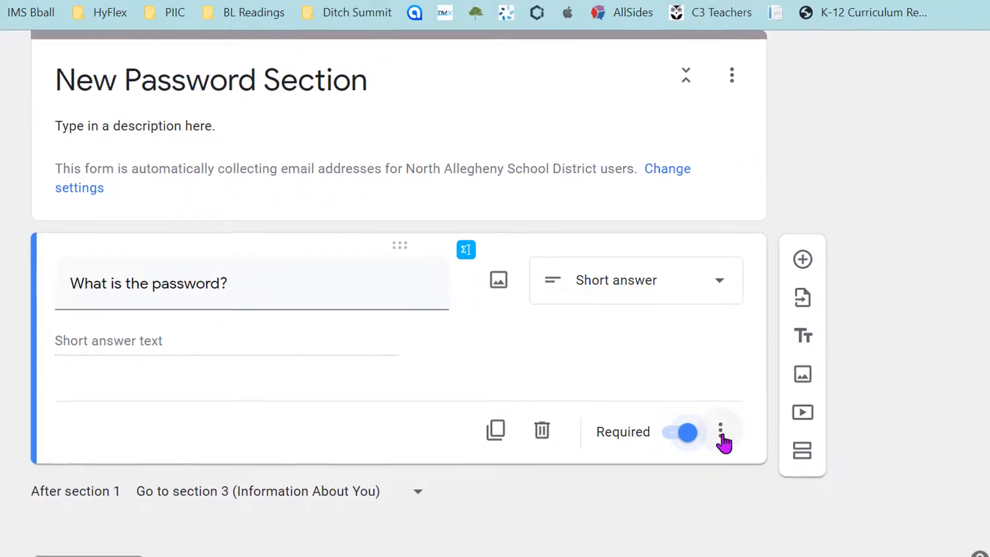
Add Text > Contains response validation requiring the password word in the answer.
{"action": "left_click", "coordinate": [722, 431]}
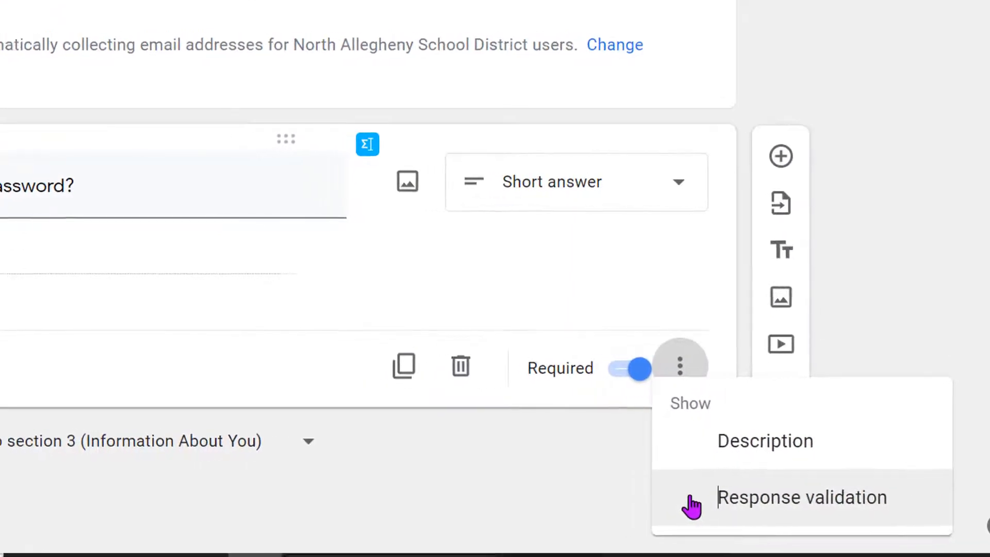
{"action": "left_click", "coordinate": [665, 508]}
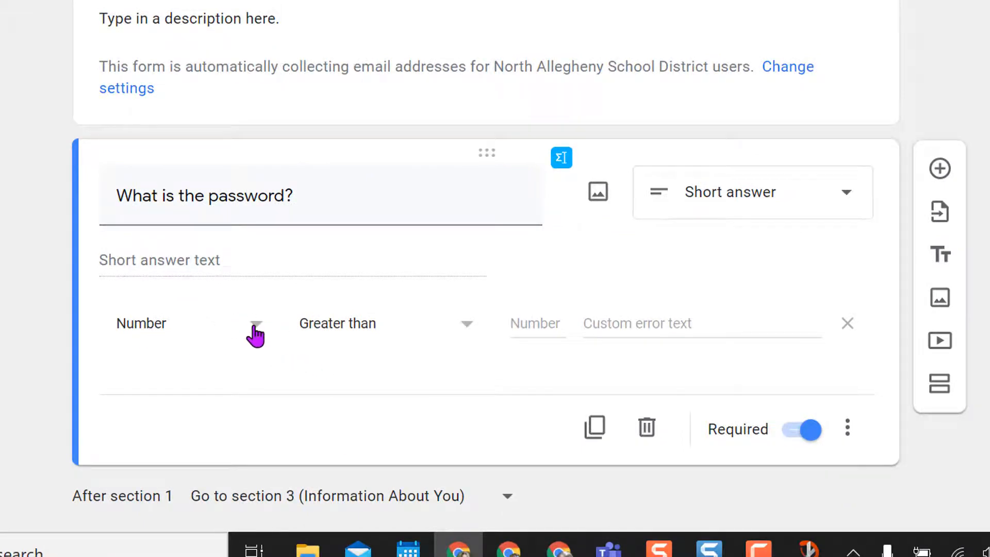
{"action": "left_click", "coordinate": [255, 335]}
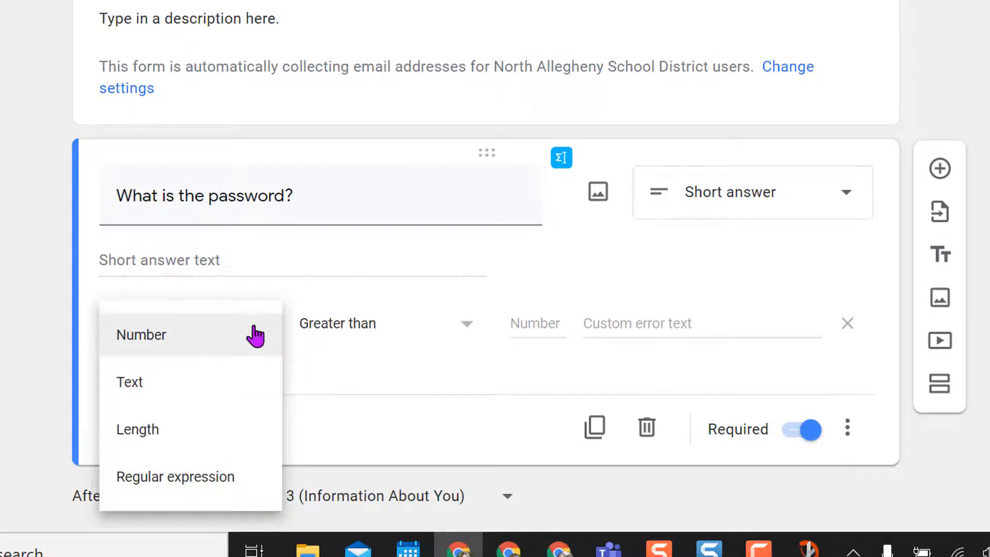
{"action": "left_click", "coordinate": [194, 385]}
{"action": "left_click", "coordinate": [416, 324]}
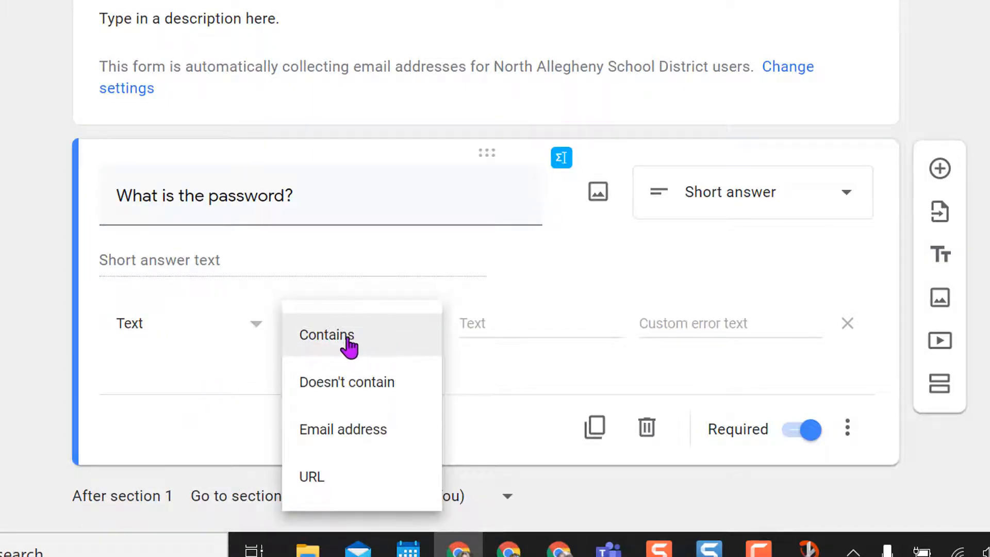
{"action": "left_click", "coordinate": [496, 325]}
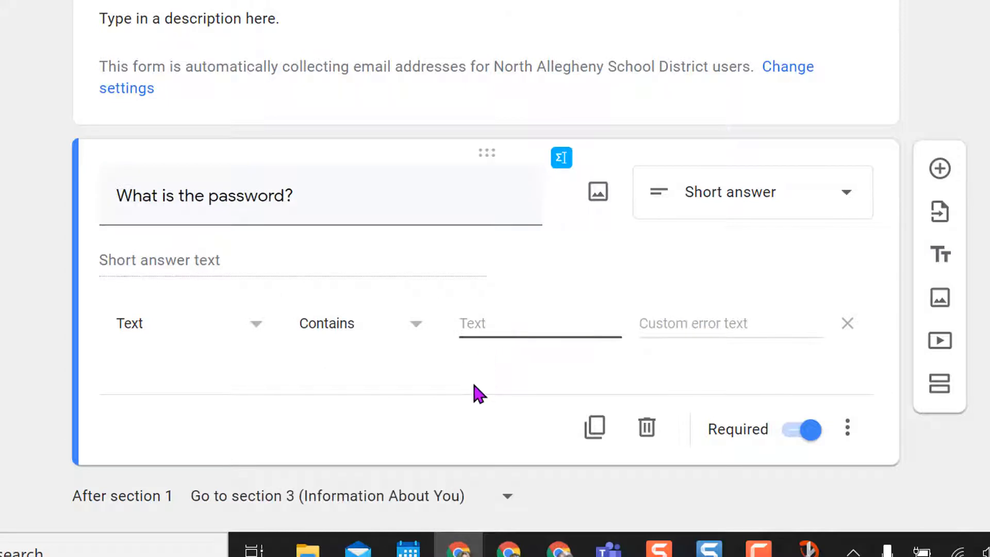
{"action": "left_click", "coordinate": [935, 396]}
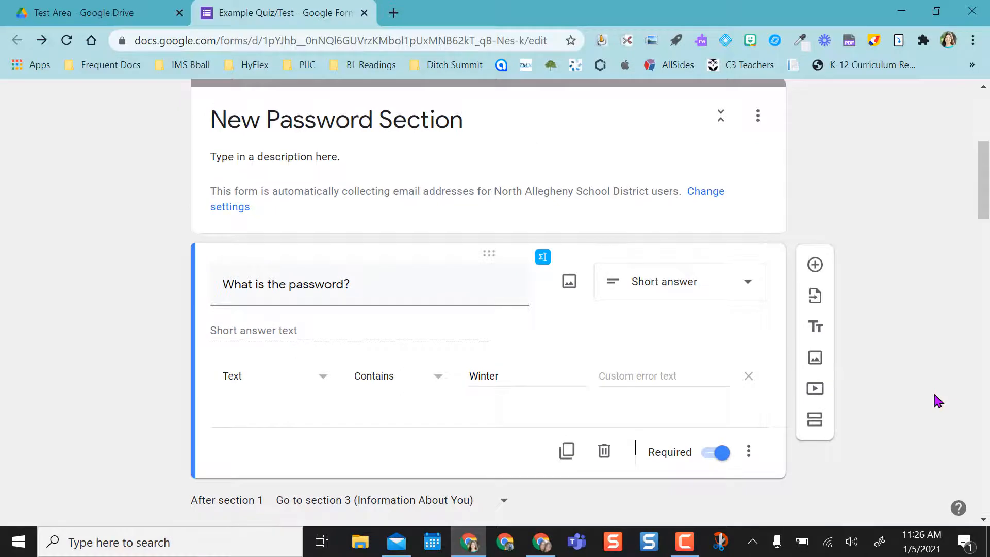
{"action": "scroll", "coordinate": [953, 393], "scroll_direction": "down", "scroll_amount": 2}
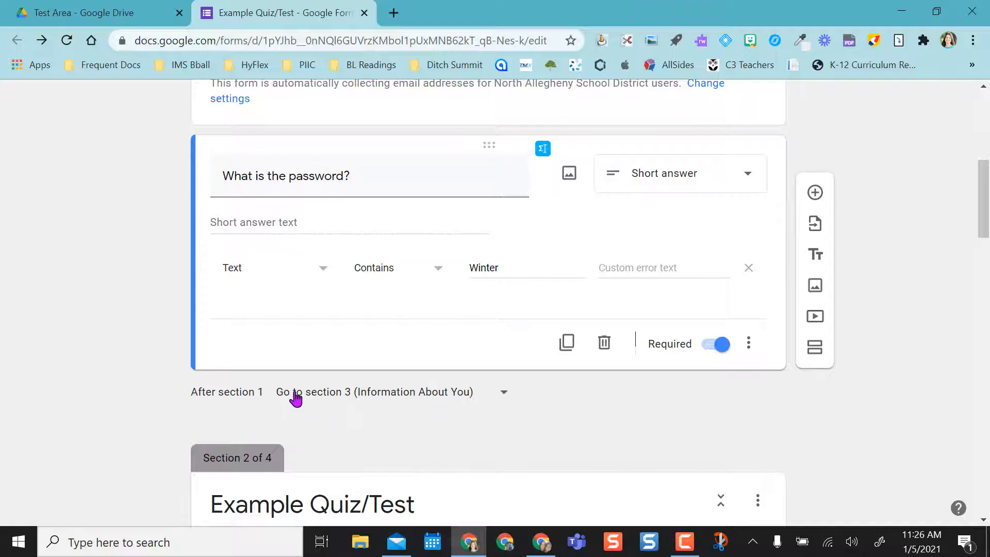
{"action": "left_click", "coordinate": [504, 395]}
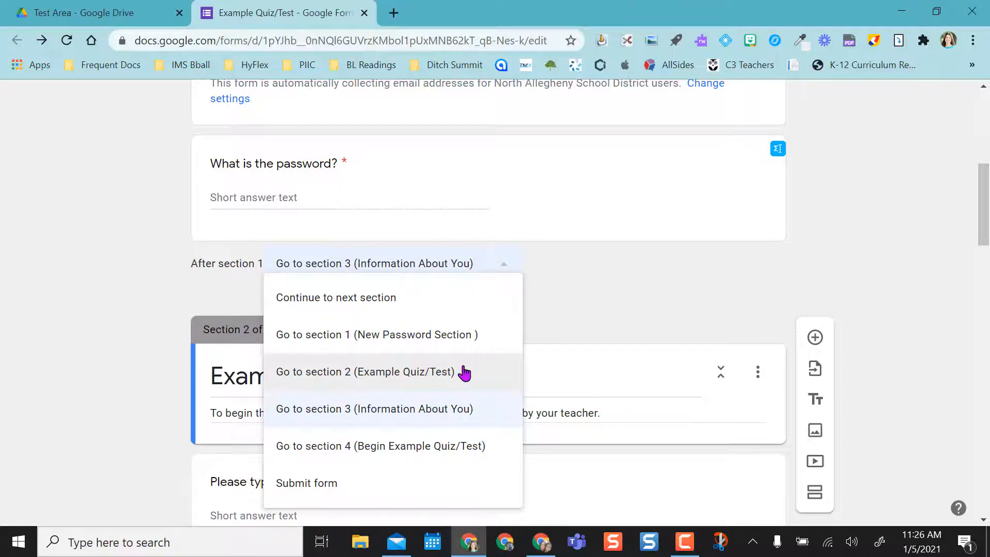
{"action": "left_click", "coordinate": [913, 317]}
{"action": "left_click_drag", "start_coordinate": [988, 225], "coordinate": [973, 246]}
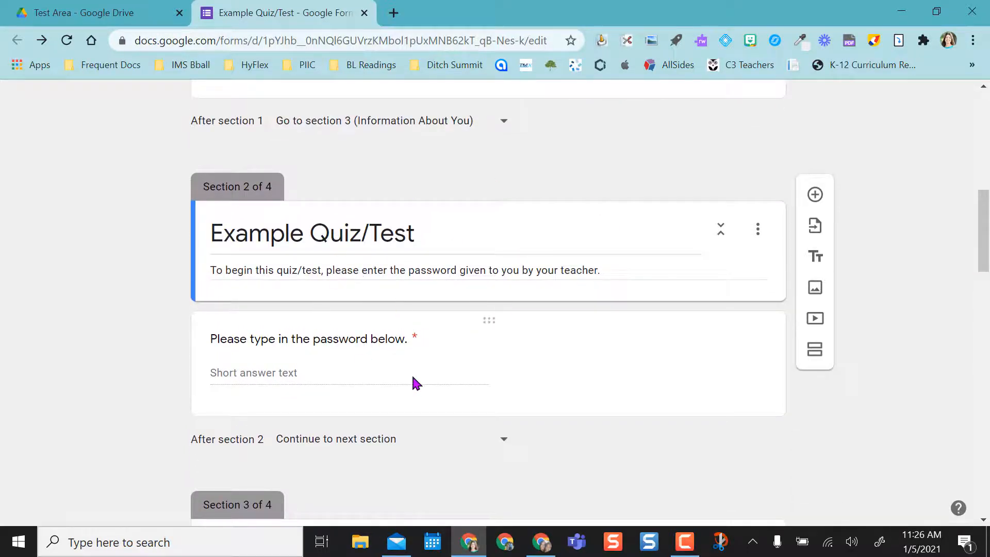
{"action": "left_click_drag", "start_coordinate": [983, 246], "coordinate": [982, 140]}
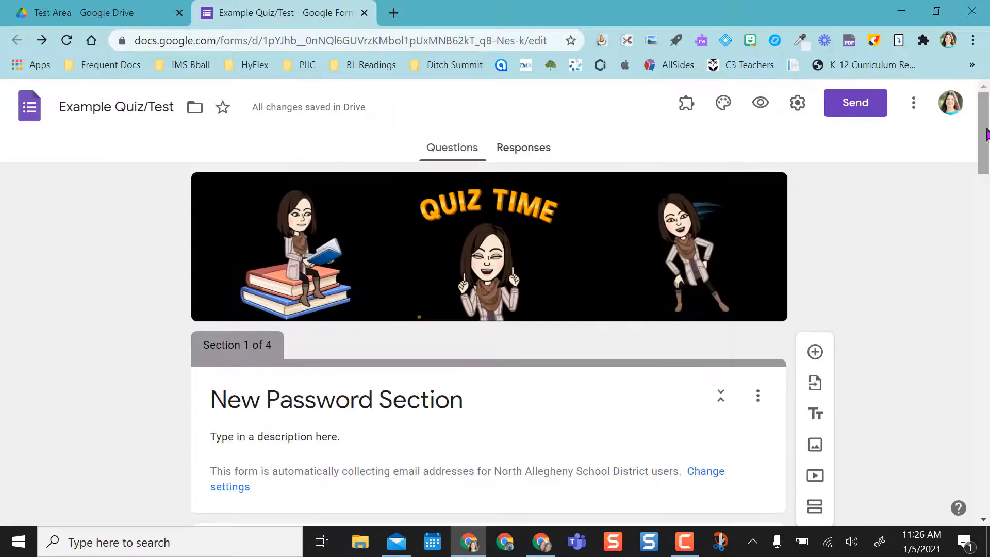
Preview the form and confirm a wrong password answer is rejected with the 'Must contain' error.
{"action": "left_click", "coordinate": [762, 108]}
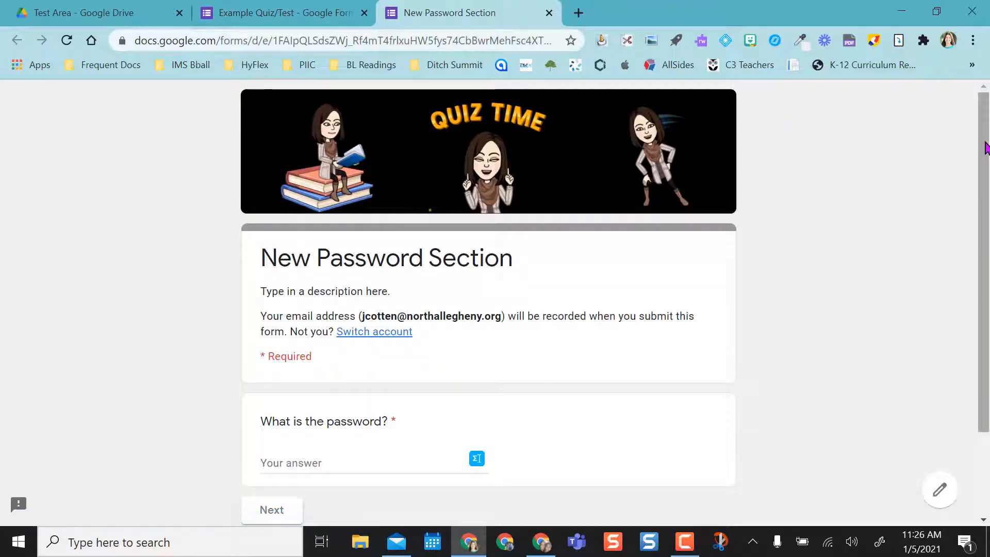
{"action": "scroll", "coordinate": [928, 206], "scroll_direction": "down", "scroll_amount": 2}
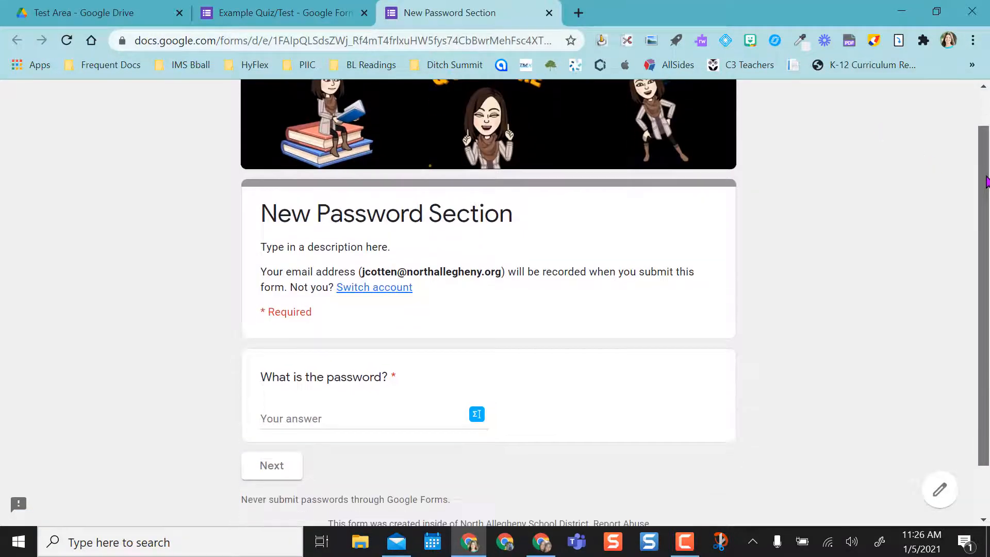
{"action": "left_click", "coordinate": [366, 421]}
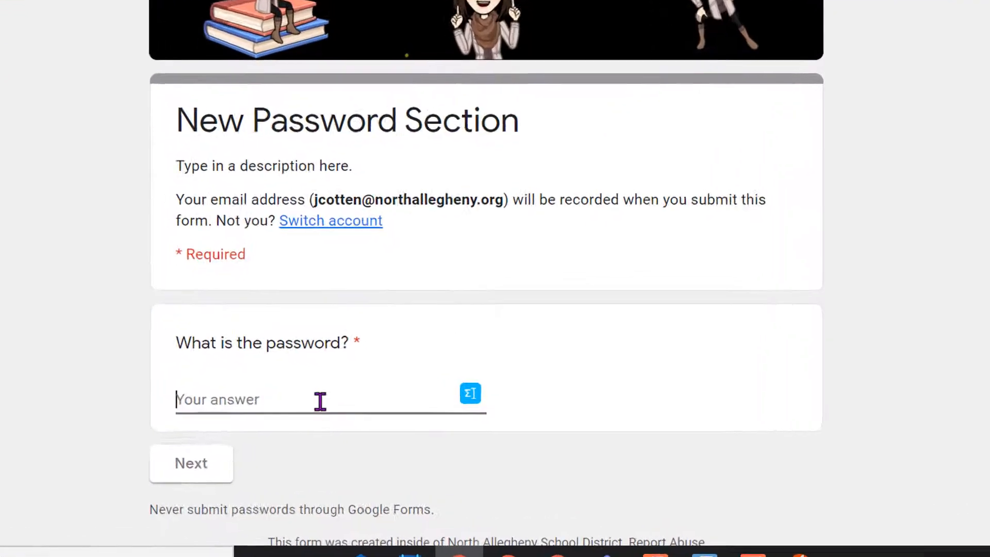
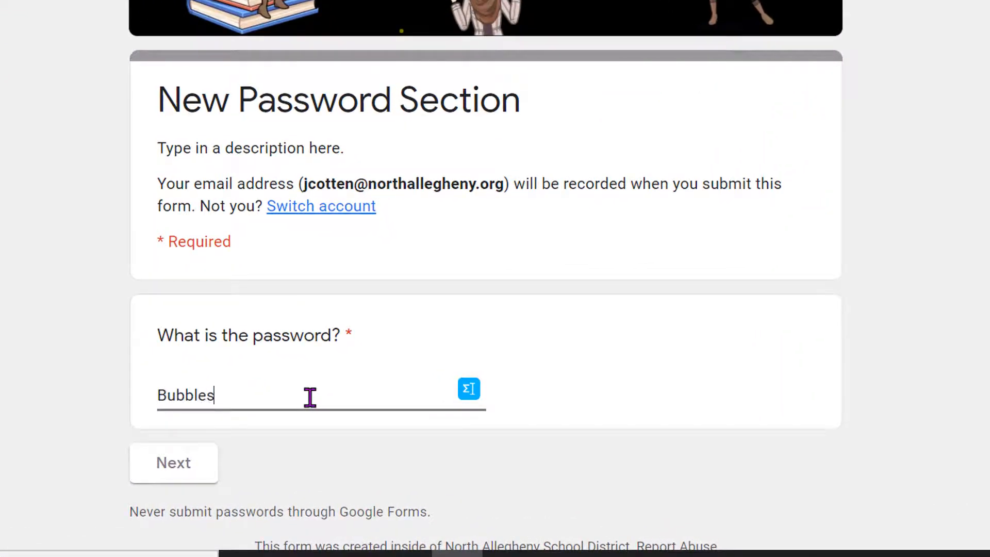
{"action": "left_click", "coordinate": [162, 474]}
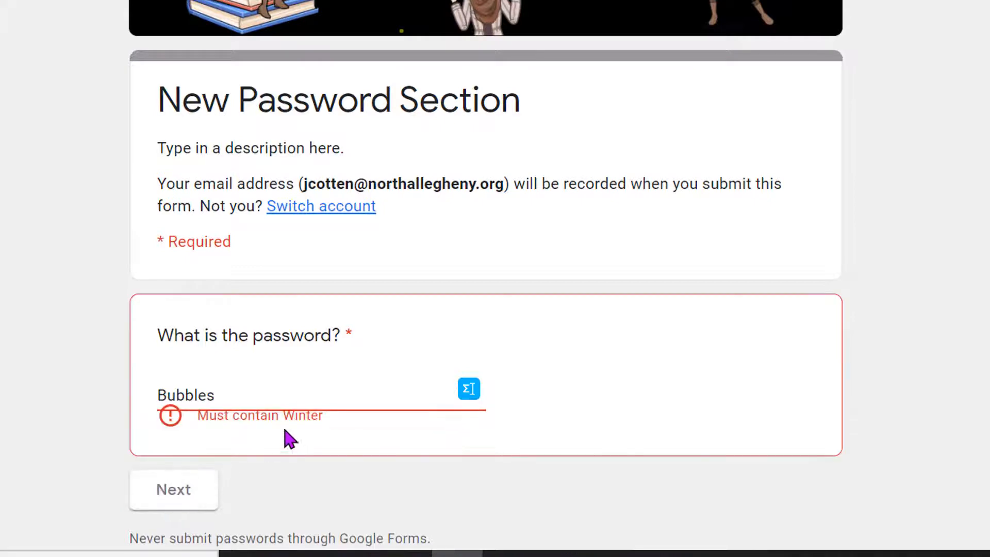
{"action": "left_click_drag", "start_coordinate": [197, 414], "coordinate": [335, 420]}
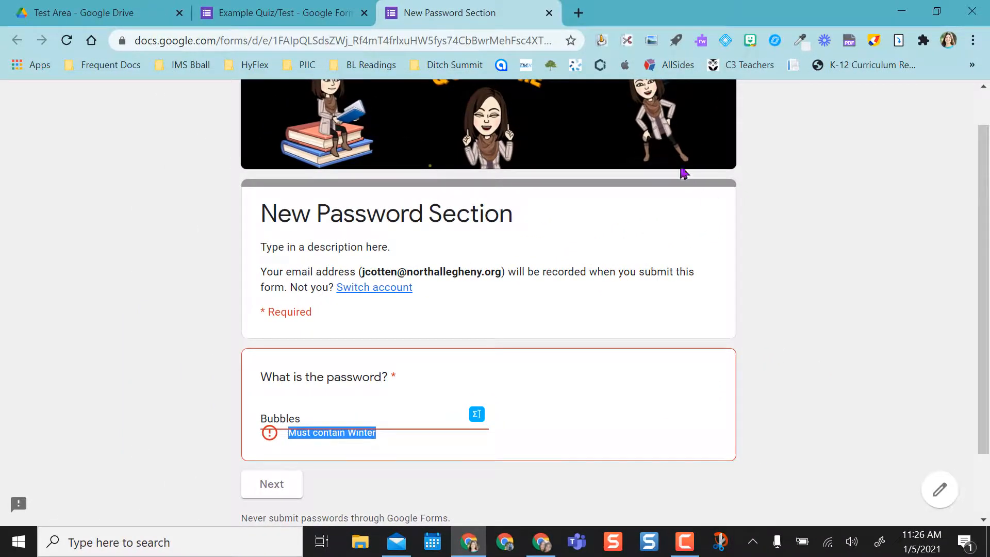
Leave the preview and reopen the password question in the editor.
{"action": "left_click", "coordinate": [549, 13]}
{"action": "left_click", "coordinate": [563, 135]}
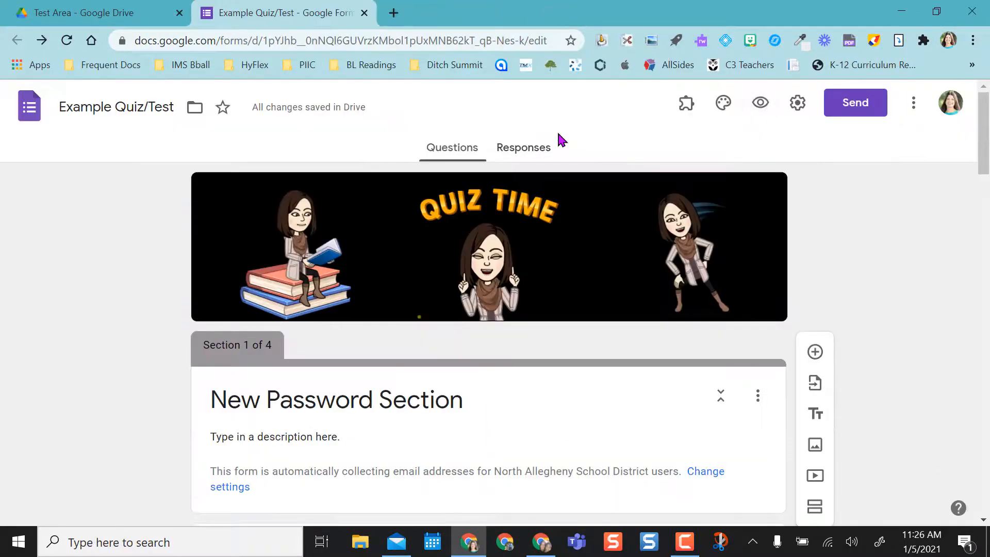
{"action": "left_click_drag", "start_coordinate": [985, 145], "coordinate": [988, 195]}
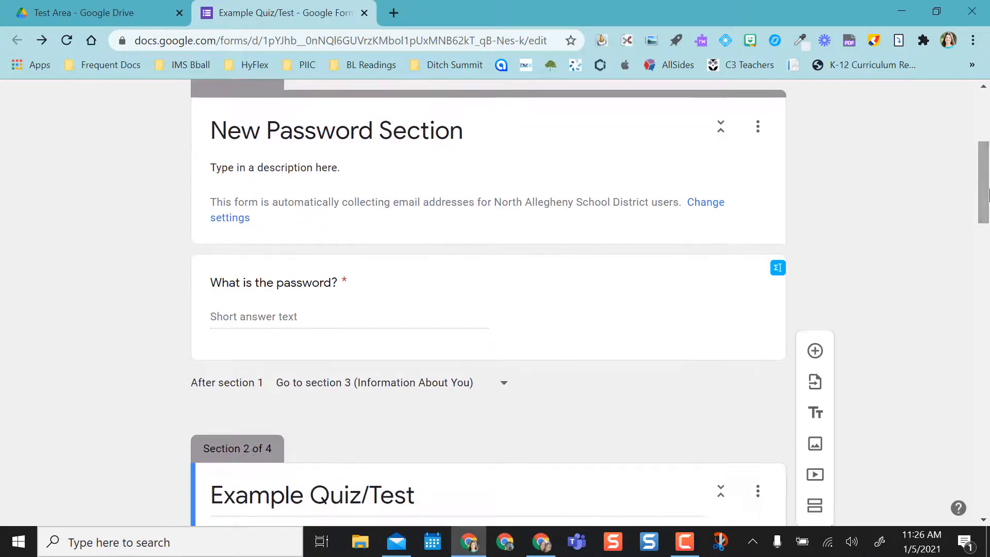
{"action": "left_click", "coordinate": [631, 300]}
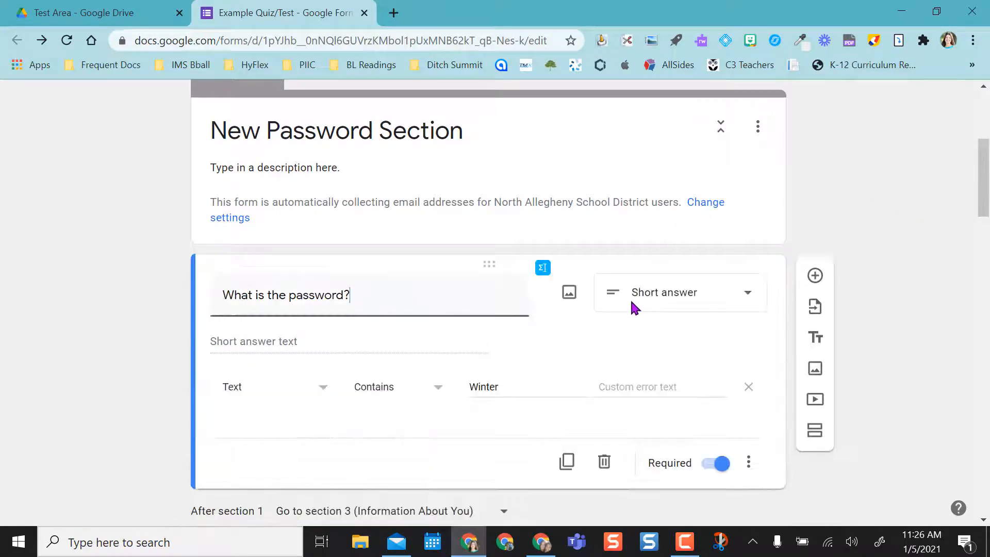
Set the custom error 'The password is case sensitive. Please make sure you are typing it in correctly.'.
{"action": "left_click", "coordinate": [604, 387]}
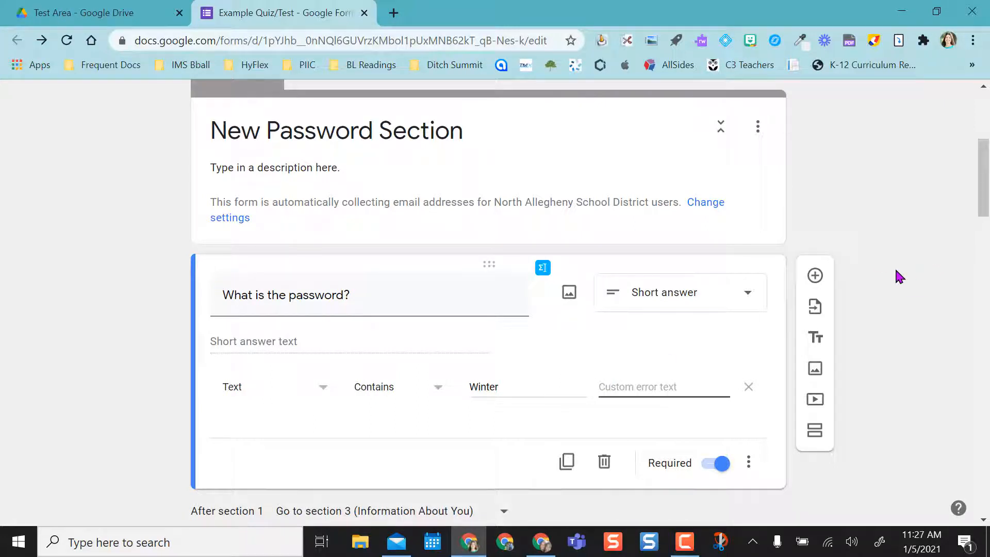
{"action": "type", "text": "Pl"}
{"action": "key", "text": "BackSpace"}
{"action": "key", "text": "BackSpace"}
{"action": "type", "text": "The password is case sensiti"}
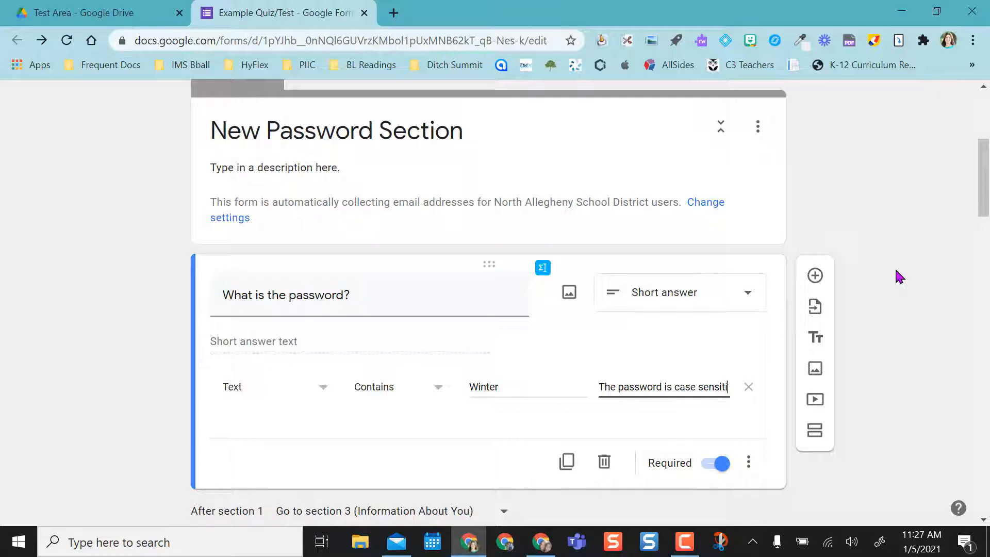
{"action": "type", "text": "ve. Please mak"}
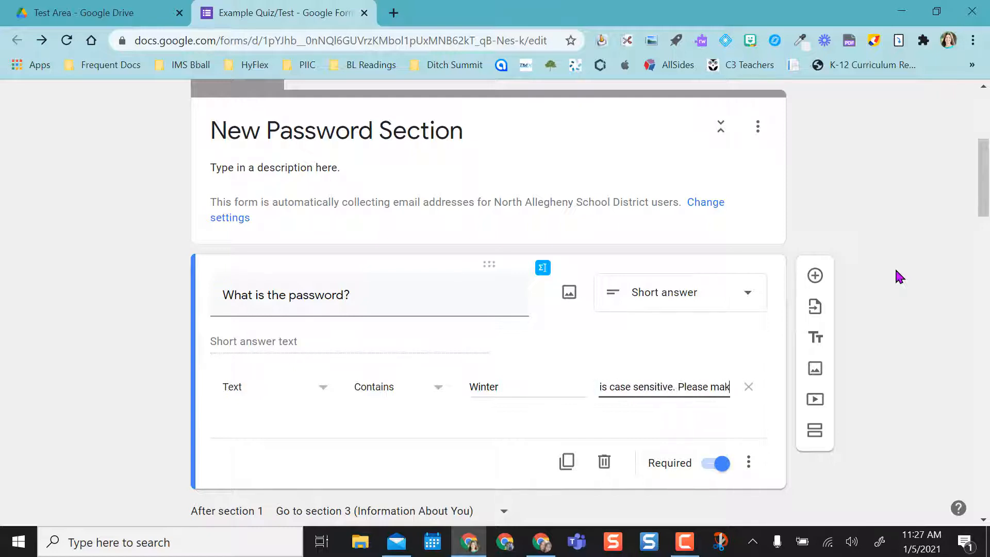
{"action": "type", "text": "e sure you are typing"}
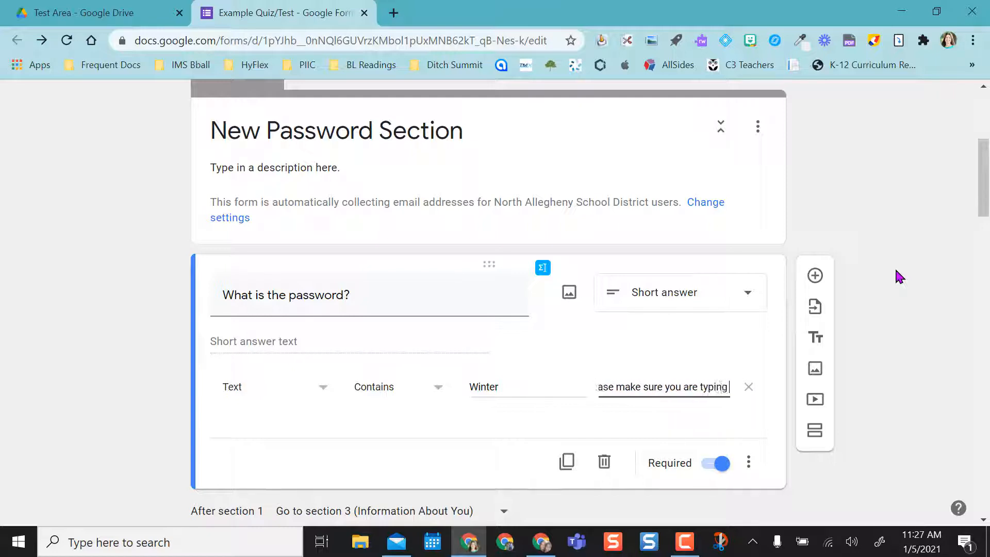
{"action": "type", "text": " it in correctly"}
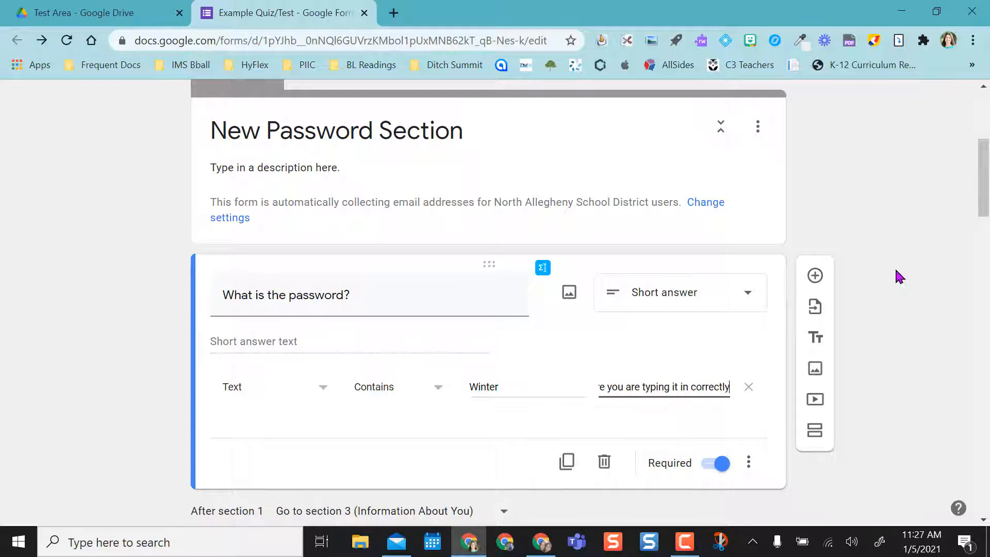
{"action": "type", "text": "."}
{"action": "left_click", "coordinate": [938, 394]}
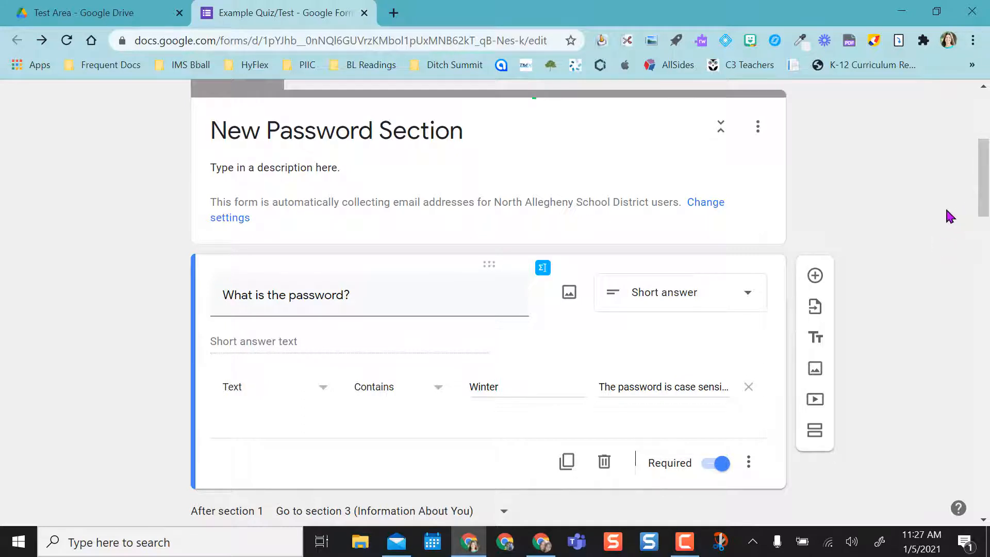
{"action": "scroll", "coordinate": [983, 178], "scroll_direction": "up", "scroll_amount": 5}
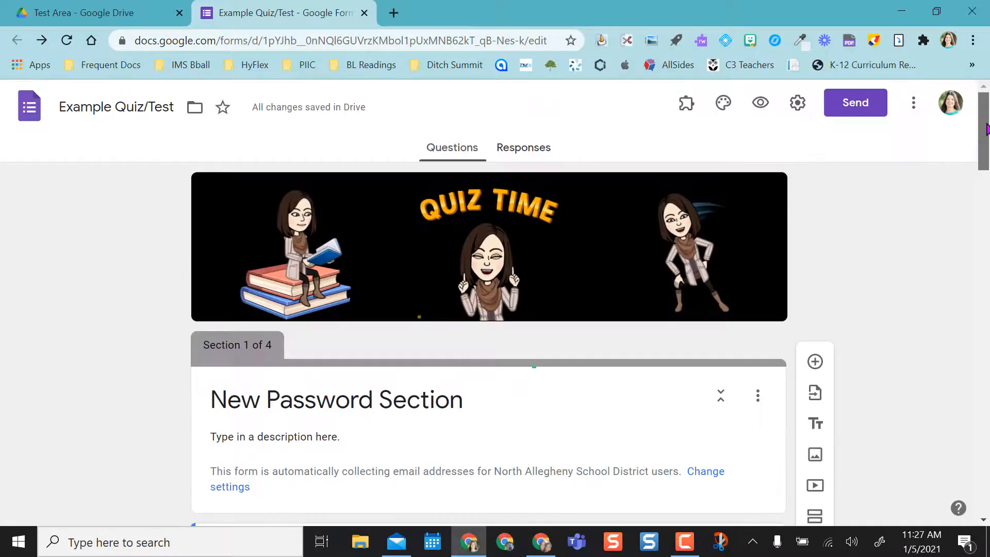
{"action": "left_click", "coordinate": [759, 106]}
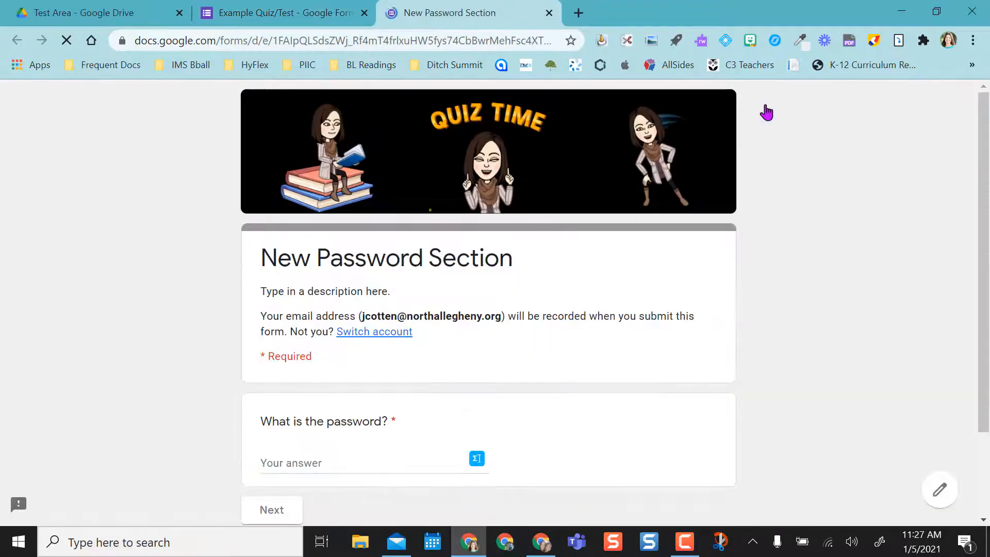
{"action": "scroll", "coordinate": [882, 243], "scroll_direction": "down", "scroll_amount": 1}
{"action": "left_click", "coordinate": [351, 398]}
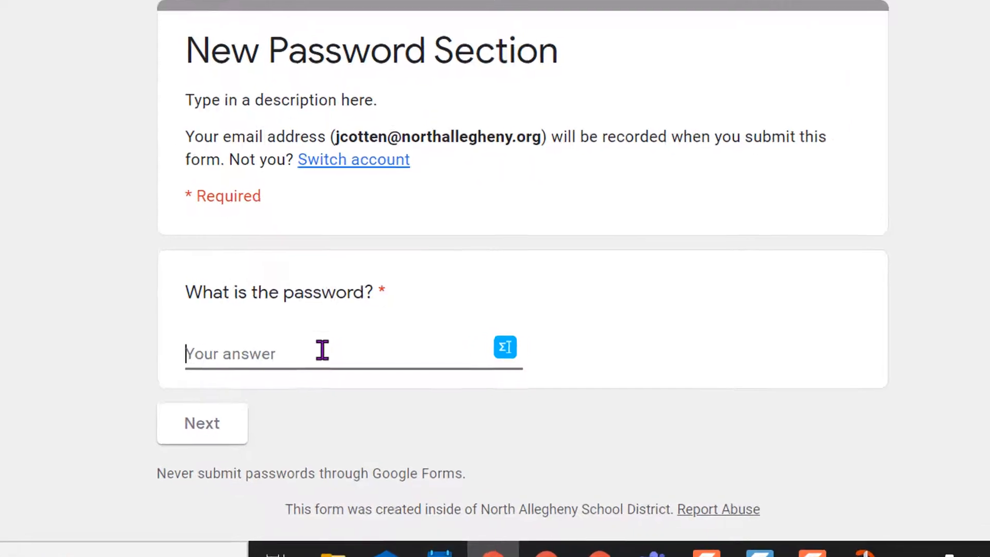
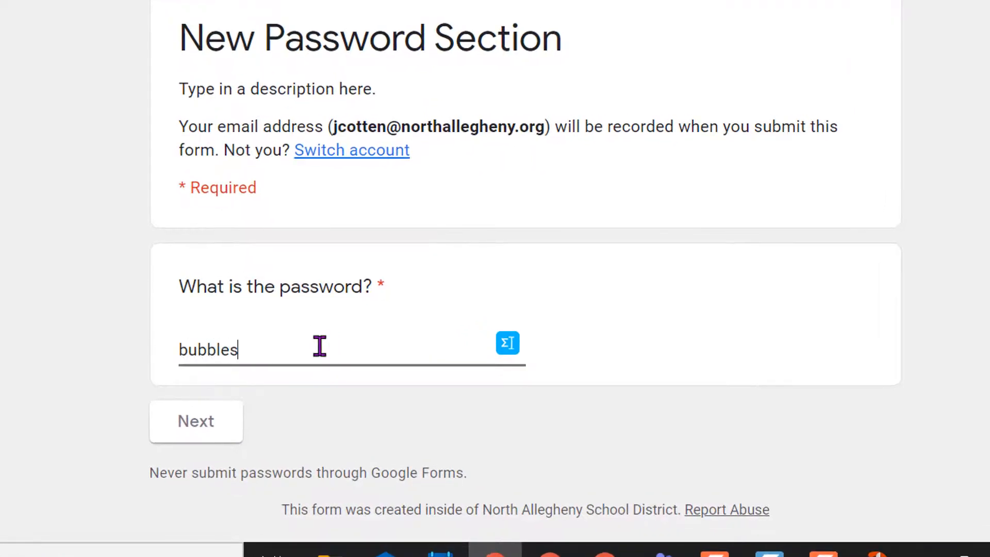
{"action": "left_click", "coordinate": [196, 434]}
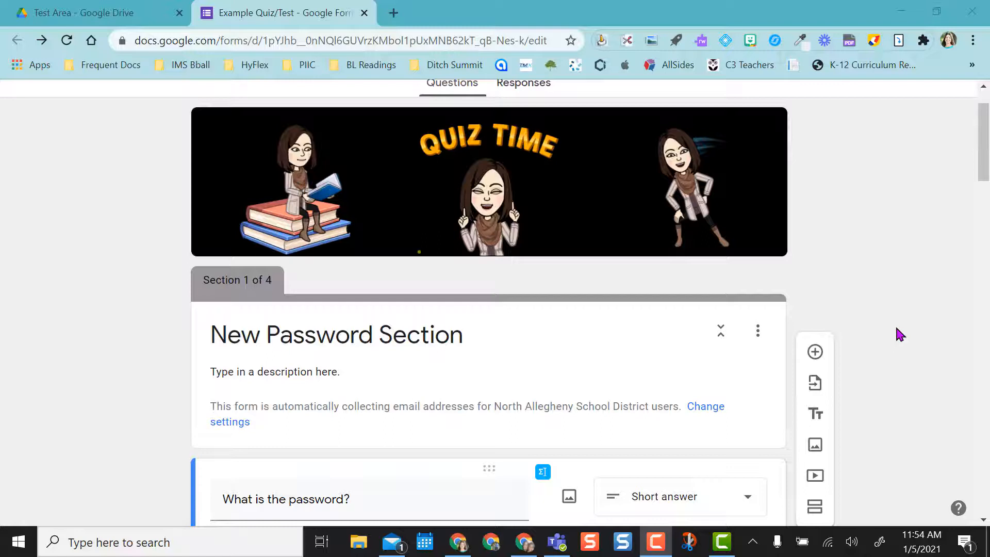
Replace the word required by the validation rule with the new password word.
{"action": "scroll", "coordinate": [897, 329], "scroll_direction": "down", "scroll_amount": 3}
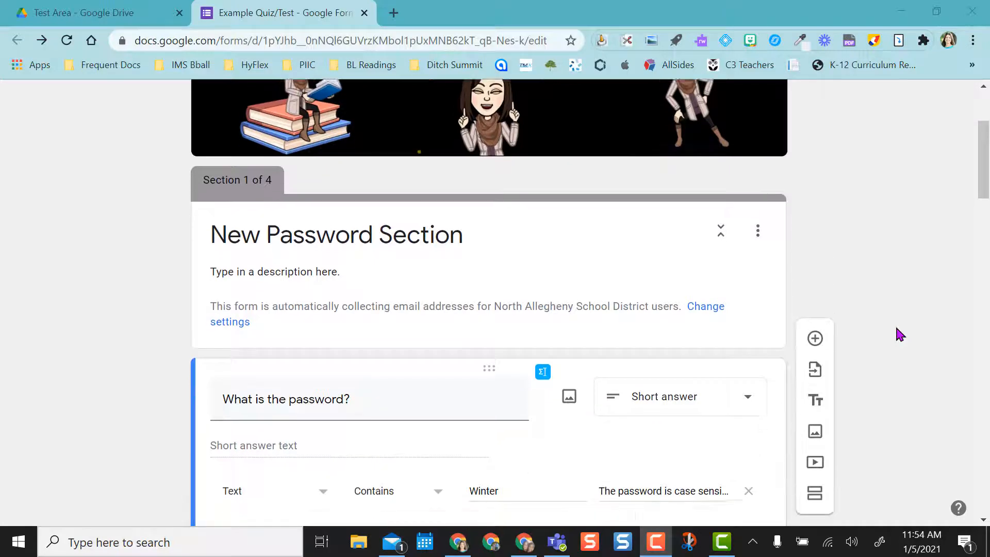
{"action": "scroll", "coordinate": [896, 334], "scroll_direction": "down", "scroll_amount": 1}
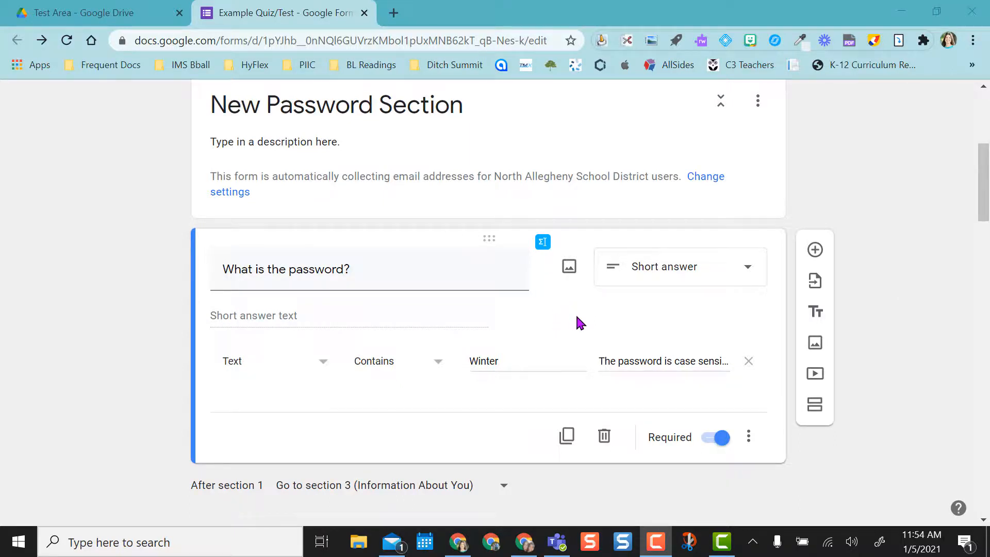
{"action": "left_click_drag", "start_coordinate": [513, 361], "coordinate": [471, 362]}
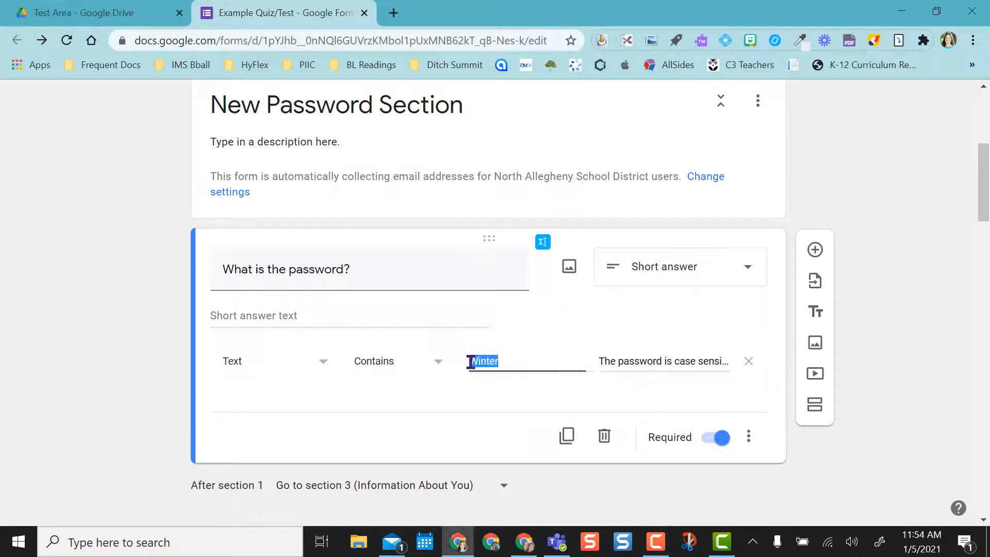
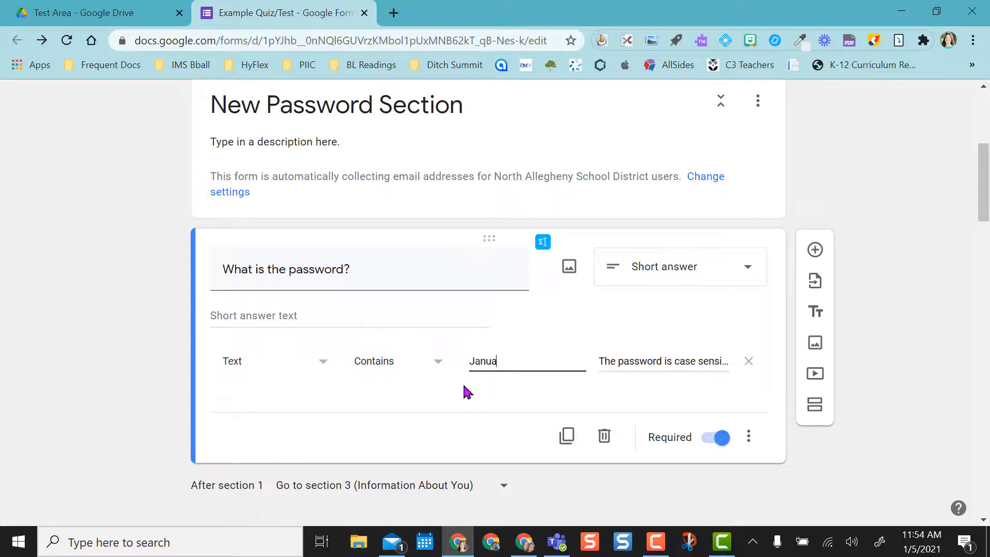
{"action": "left_click", "coordinate": [525, 390]}
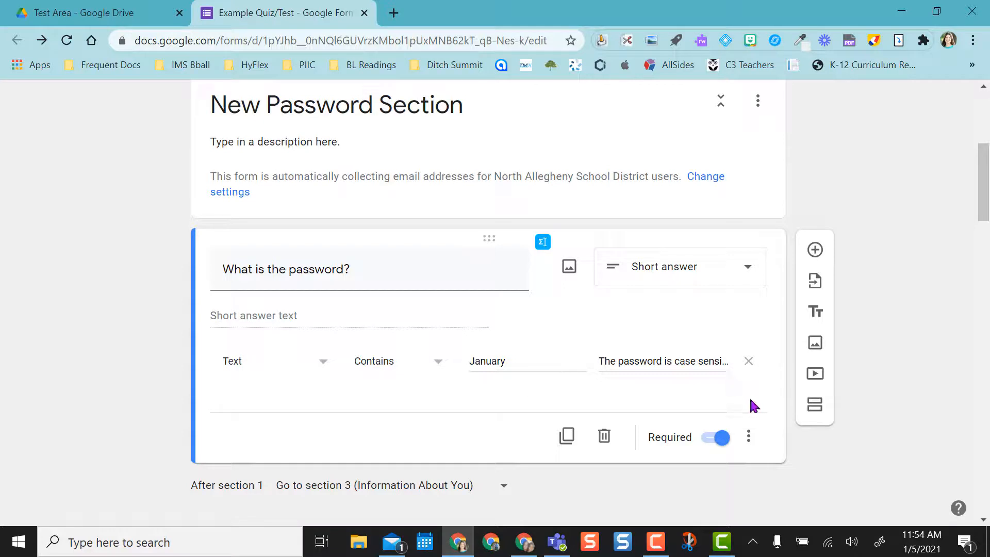
{"action": "left_click", "coordinate": [749, 438]}
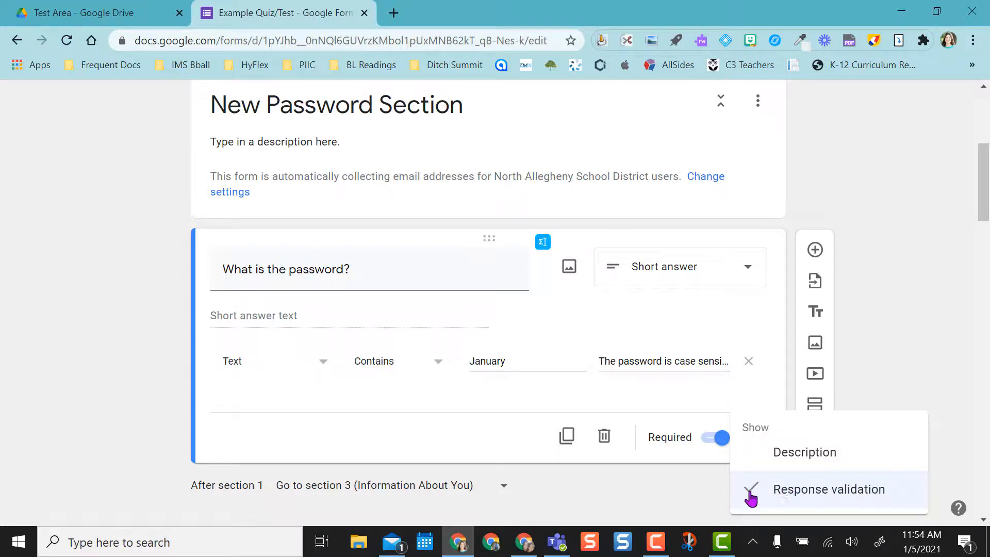
{"action": "left_click", "coordinate": [899, 345]}
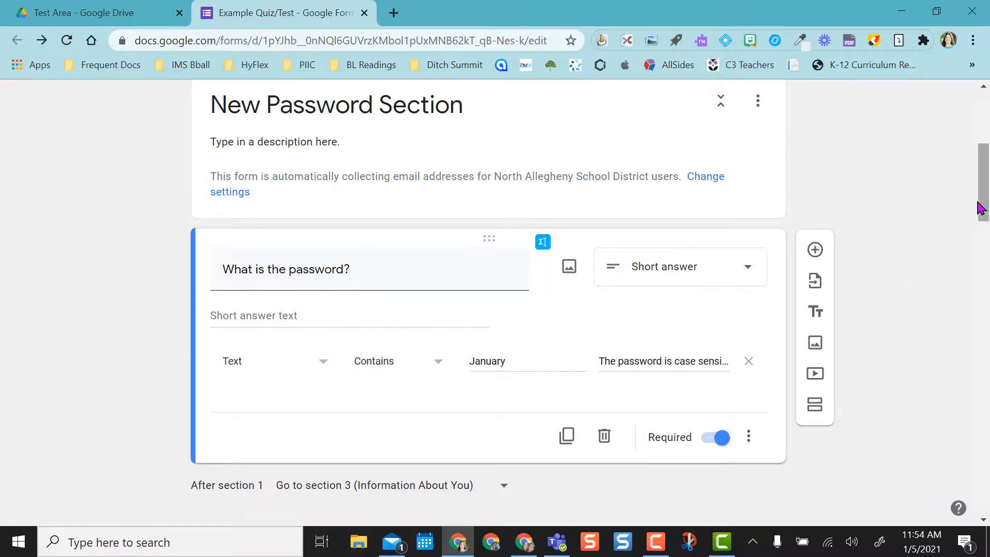
{"action": "left_click_drag", "start_coordinate": [981, 208], "coordinate": [980, 153]}
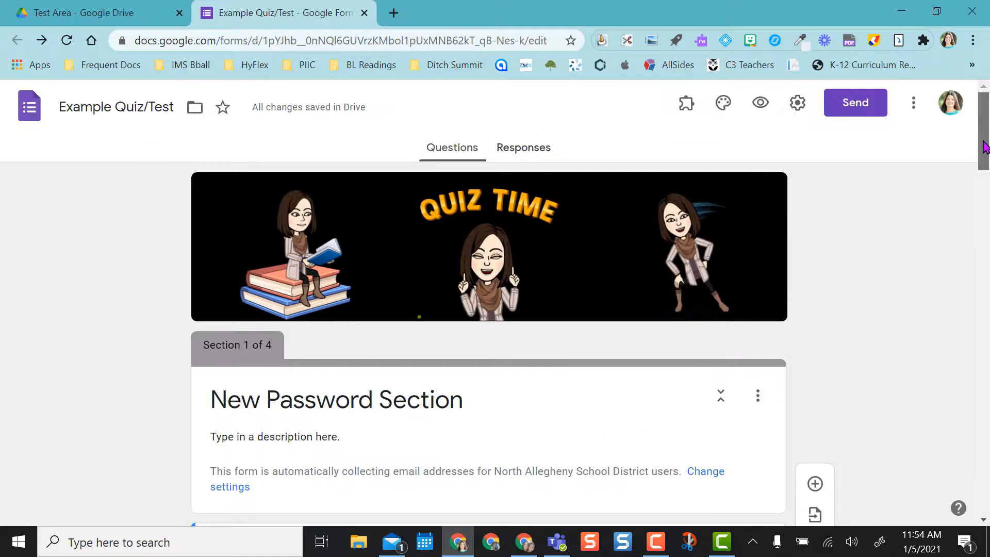
{"action": "left_click", "coordinate": [762, 104]}
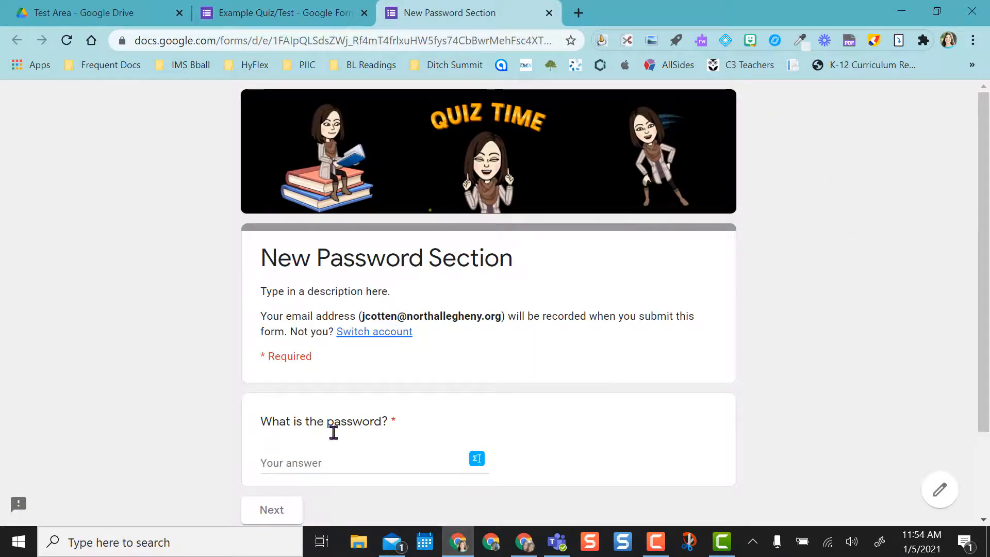
{"action": "left_click", "coordinate": [300, 462]}
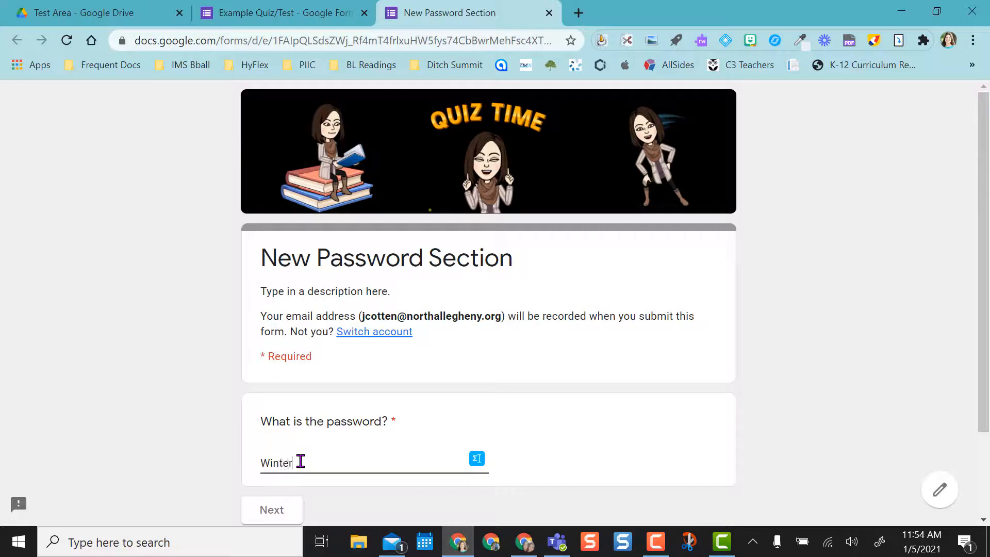
{"action": "left_click", "coordinate": [277, 511]}
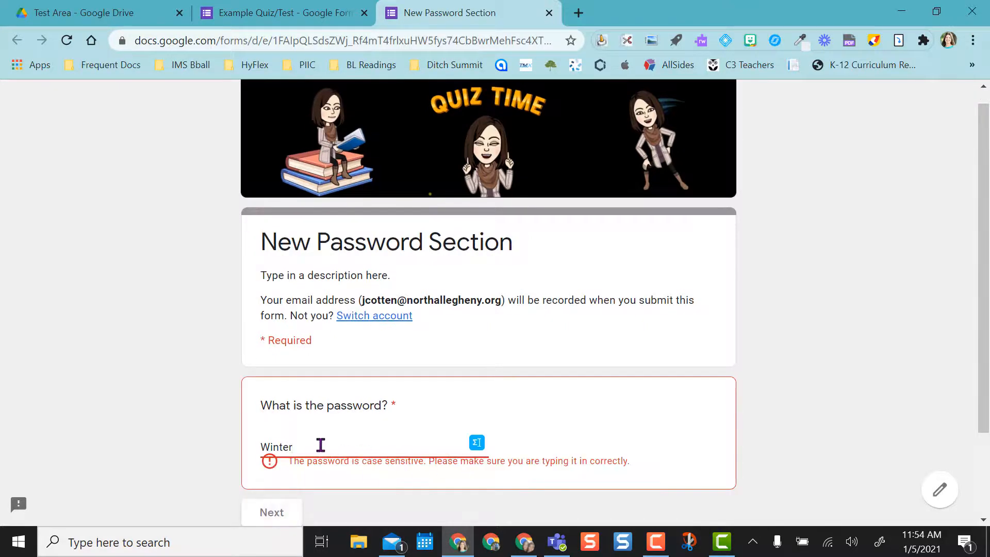
{"action": "left_click_drag", "start_coordinate": [317, 447], "coordinate": [243, 456]}
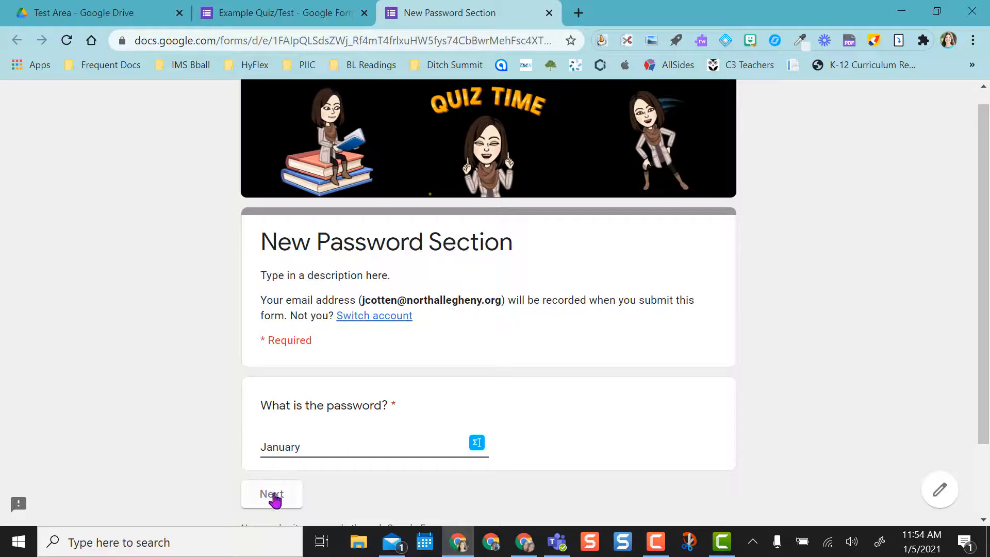
{"action": "left_click", "coordinate": [274, 496]}
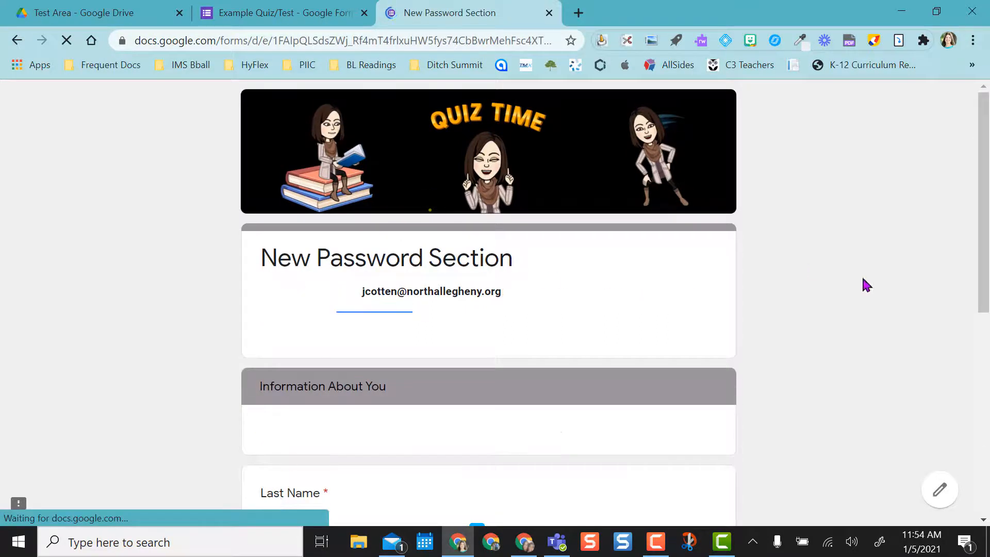
{"action": "left_click_drag", "start_coordinate": [983, 221], "coordinate": [987, 250]}
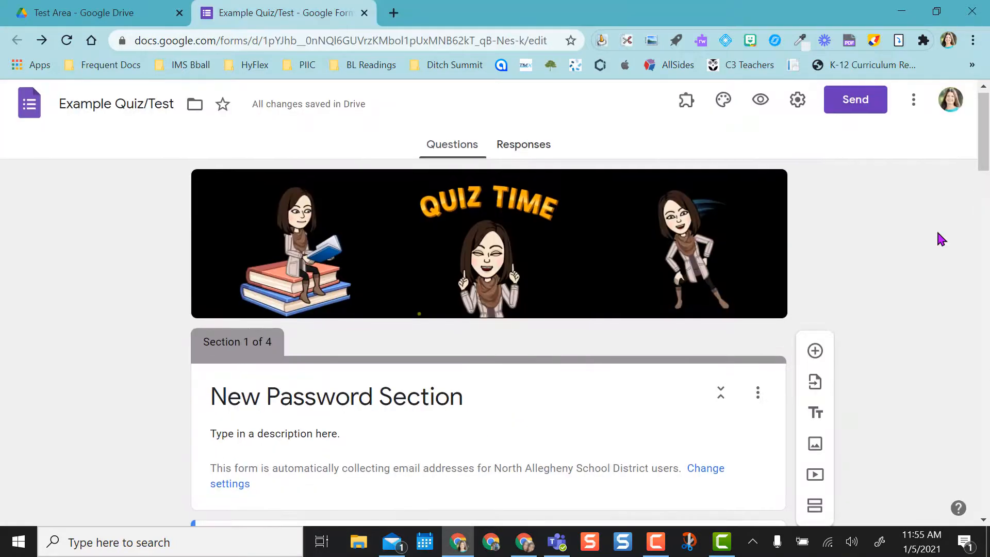
{"action": "scroll", "coordinate": [938, 233], "scroll_direction": "down", "scroll_amount": 1}
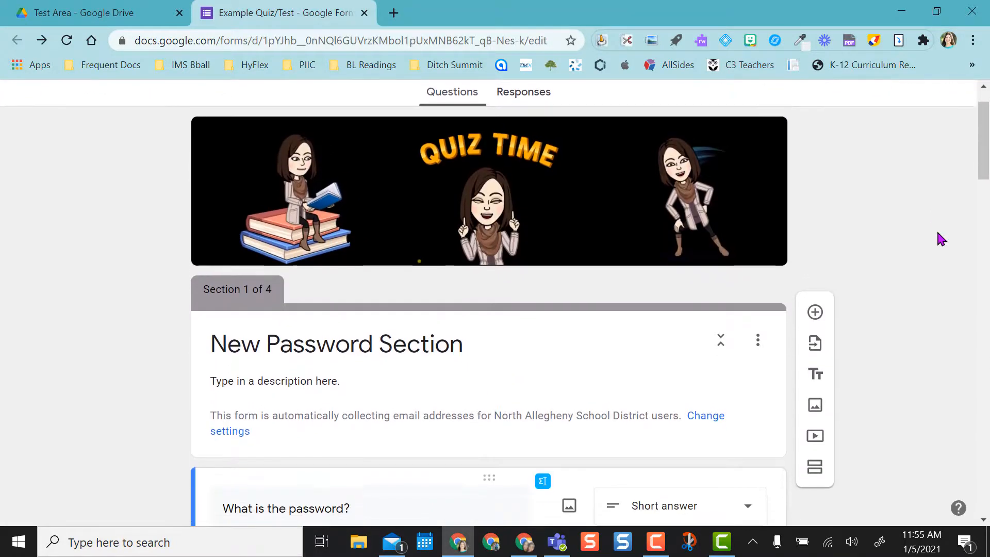
Turn response validation off and back on, resetting it to the default Number, Greater than rule.
{"action": "scroll", "coordinate": [938, 233], "scroll_direction": "down", "scroll_amount": 3}
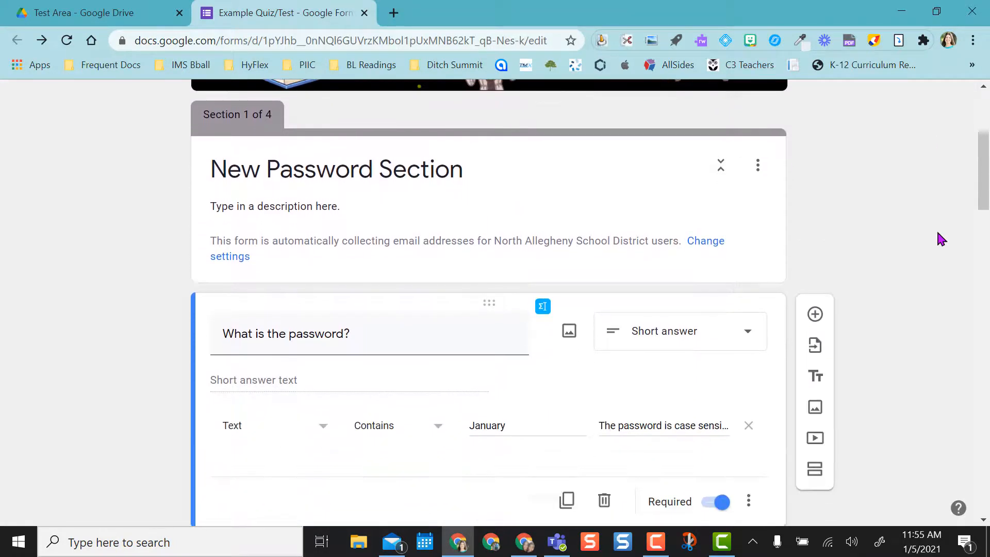
{"action": "scroll", "coordinate": [938, 233], "scroll_direction": "down", "scroll_amount": 1}
{"action": "scroll", "coordinate": [938, 233], "scroll_direction": "up", "scroll_amount": 1}
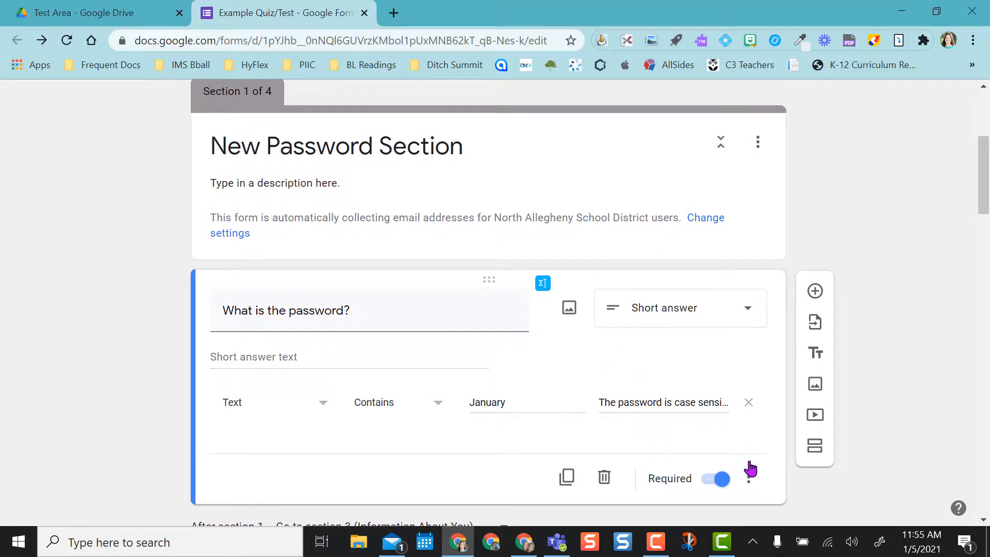
{"action": "left_click", "coordinate": [749, 479]}
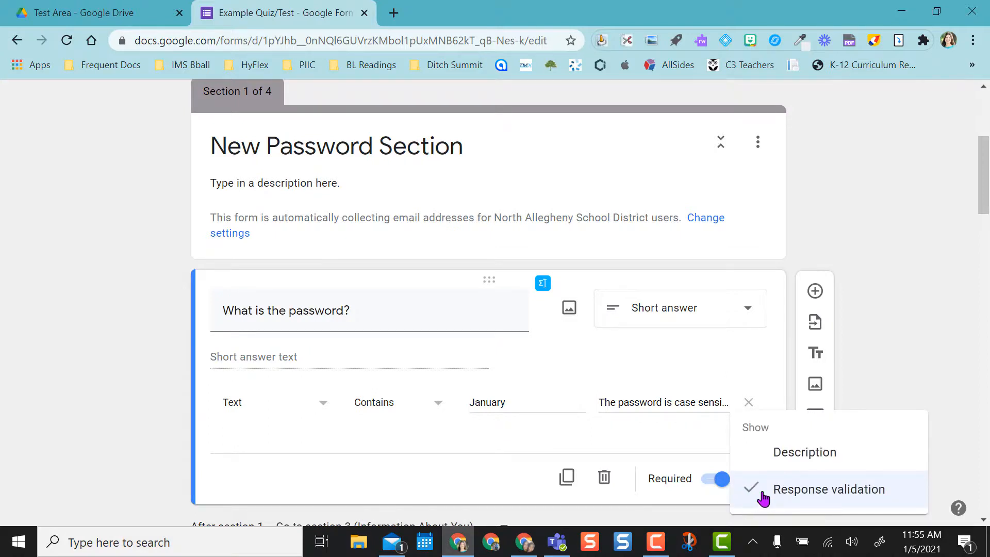
{"action": "left_click", "coordinate": [764, 490]}
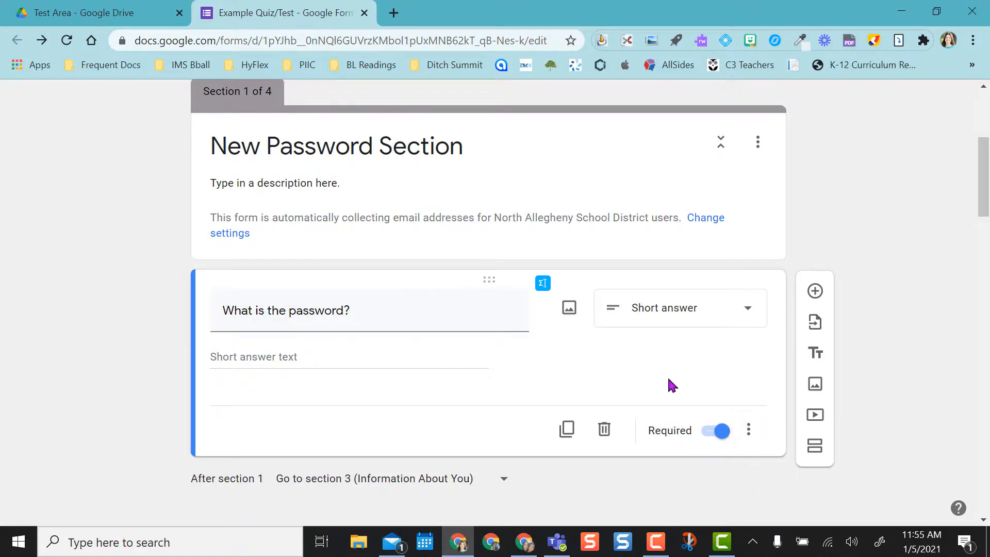
{"action": "left_click", "coordinate": [747, 430]}
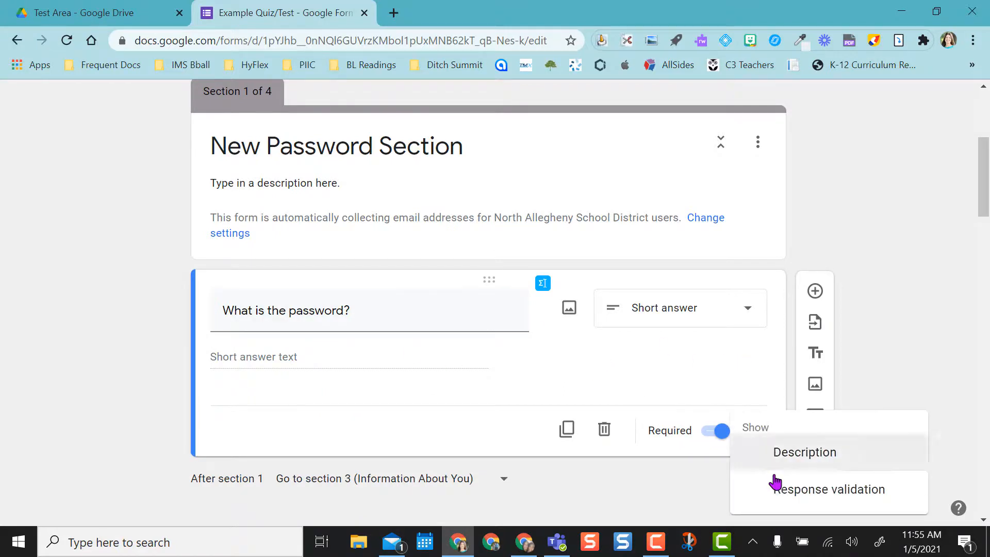
{"action": "left_click", "coordinate": [792, 493]}
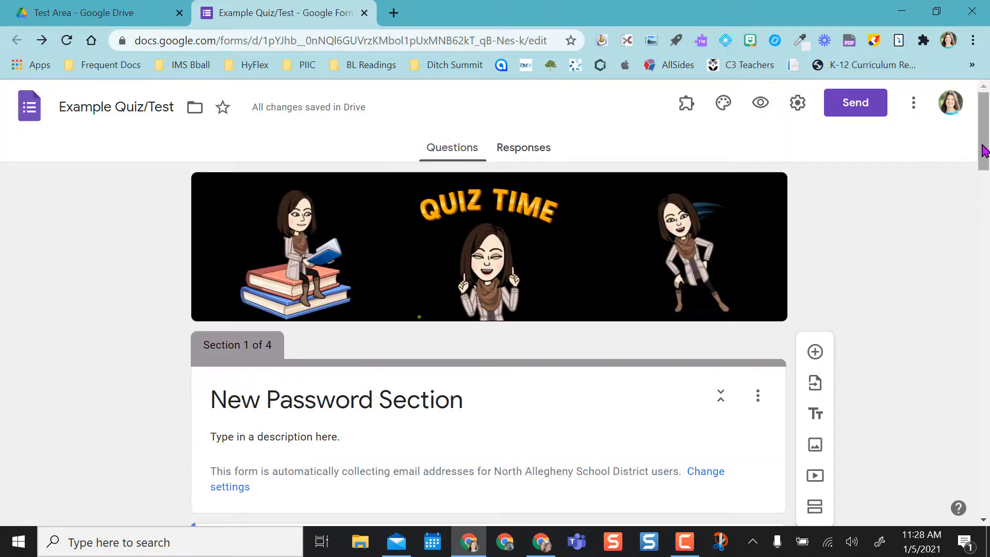
Open a new Google search tab beside the quiz, then return to the Example Quiz/Test editor.
{"action": "mouse_move", "coordinate": [981, 148]}
{"action": "left_mouse_down"}
{"action": "mouse_move", "coordinate": [986, 170]}
{"action": "mouse_move", "coordinate": [985, 153]}
{"action": "left_mouse_up"}
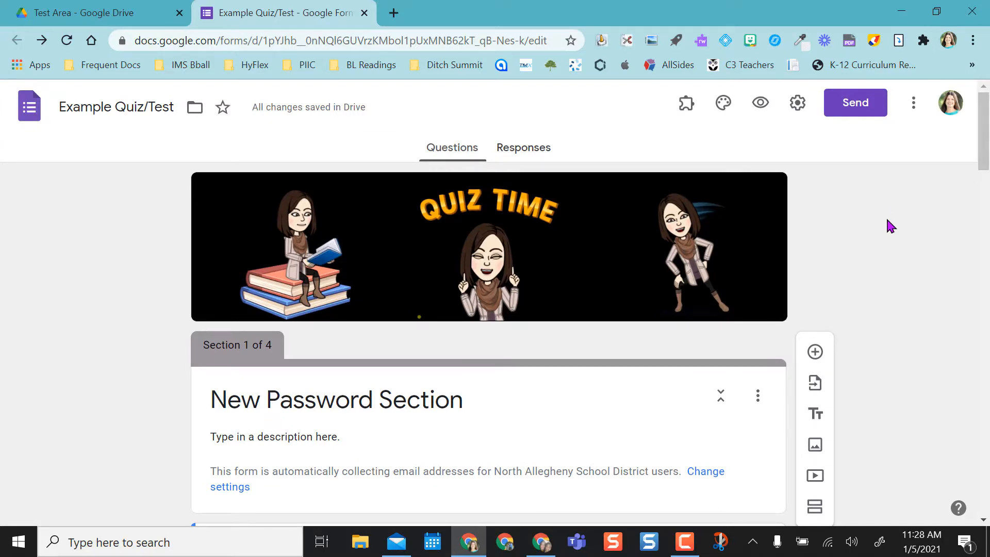
{"action": "left_click", "coordinate": [394, 15]}
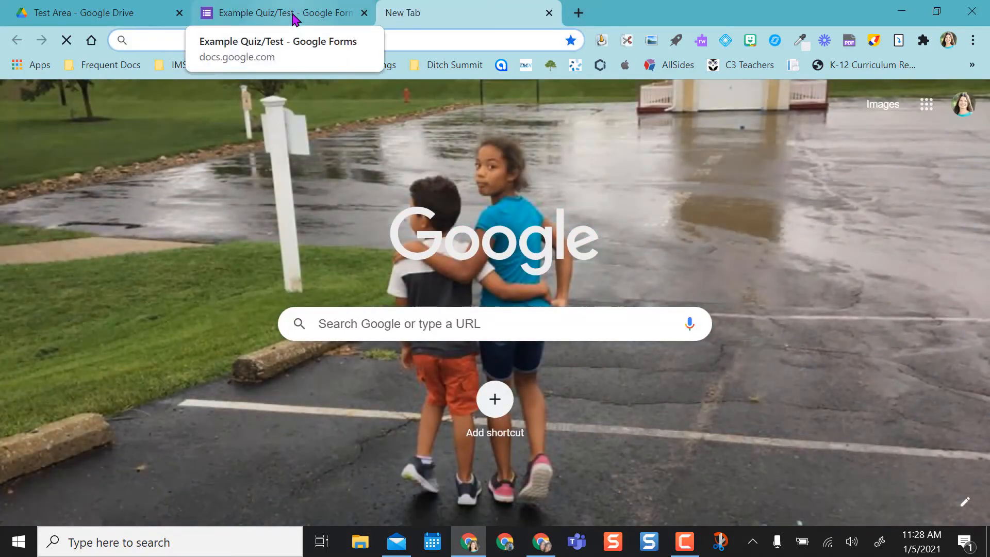
{"action": "left_click", "coordinate": [292, 18]}
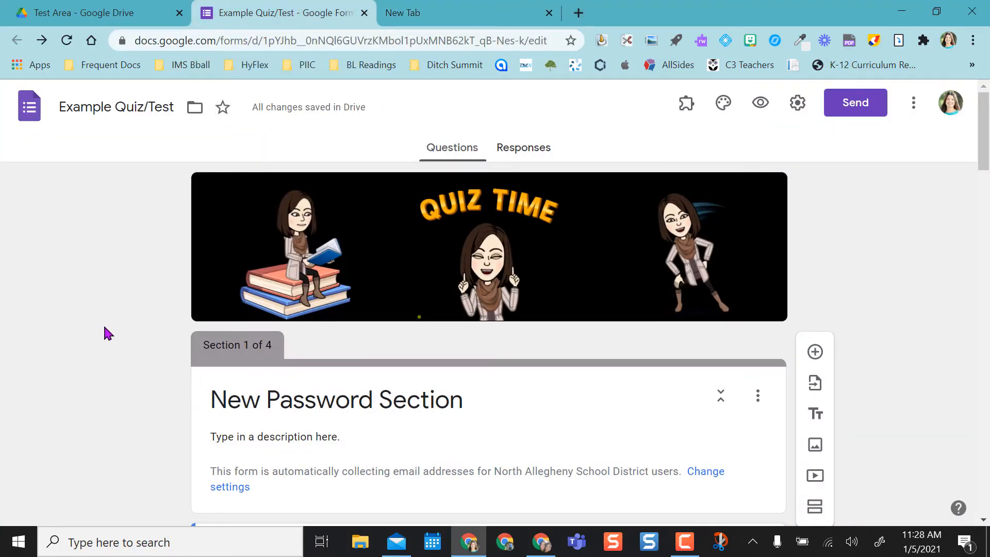